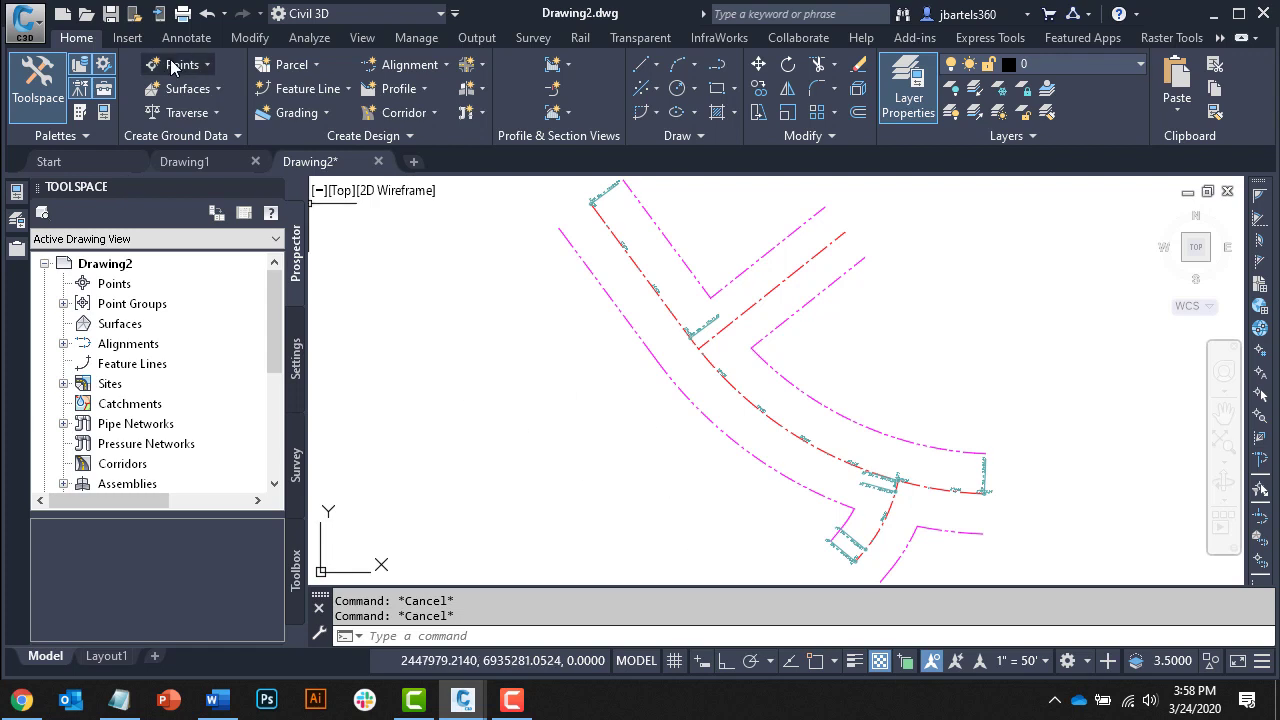
- Save the drawing as Prop-Roadway.dwg in BIM 360's JWB Engineering > Rte 25 Improvements > Project Files > Drawings
{"action": "left_click", "coordinate": [113, 15]}
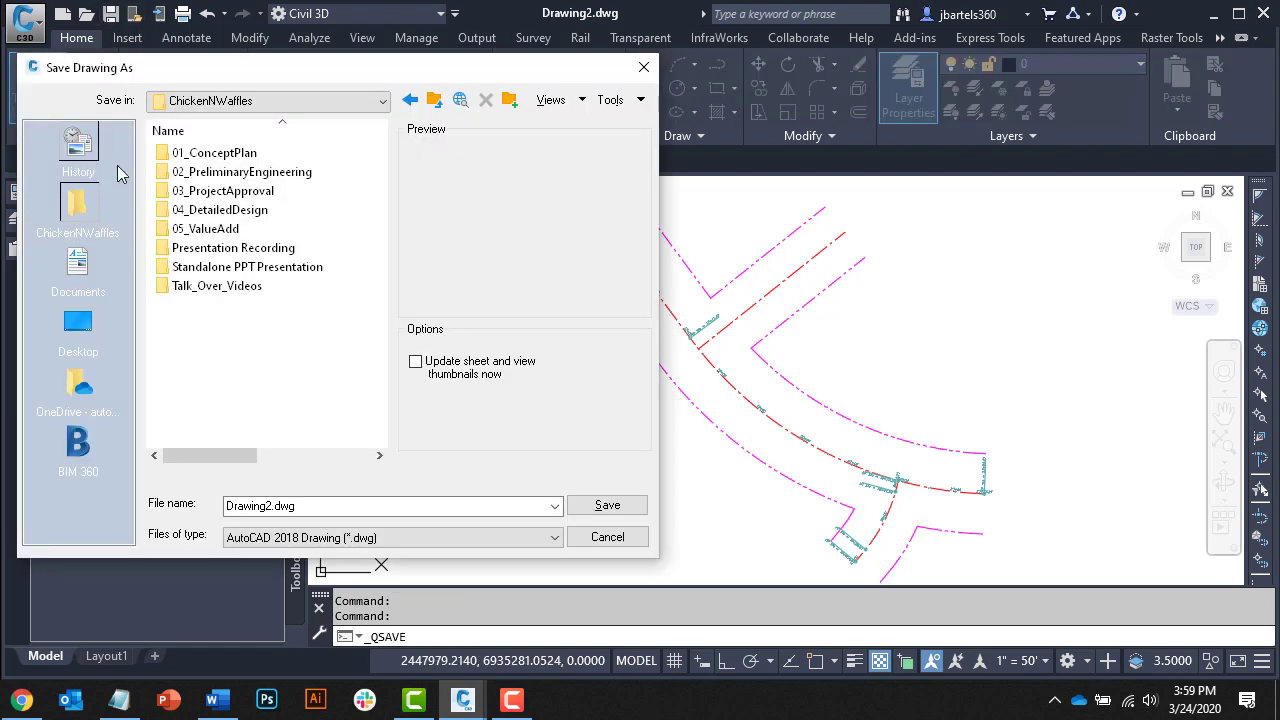
{"action": "left_click", "coordinate": [78, 447]}
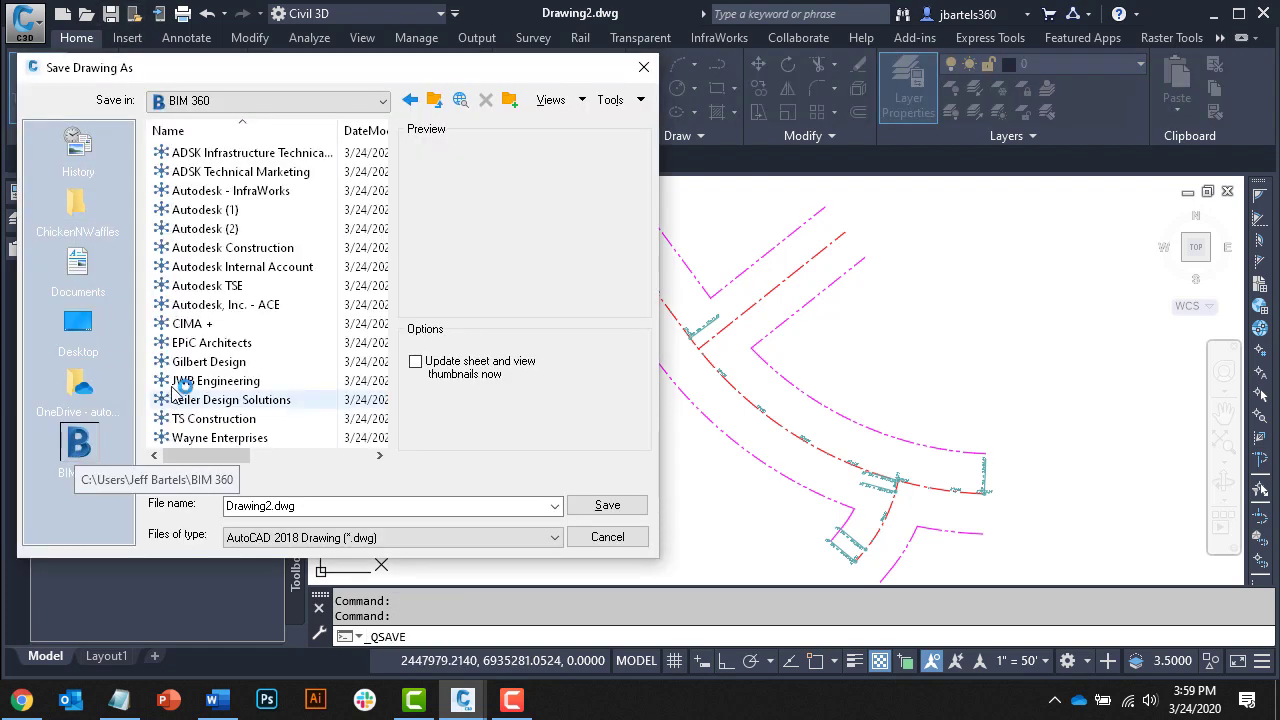
{"action": "double_click", "coordinate": [180, 380]}
{"action": "scroll", "coordinate": [380, 360], "scroll_direction": "down", "scroll_amount": 4}
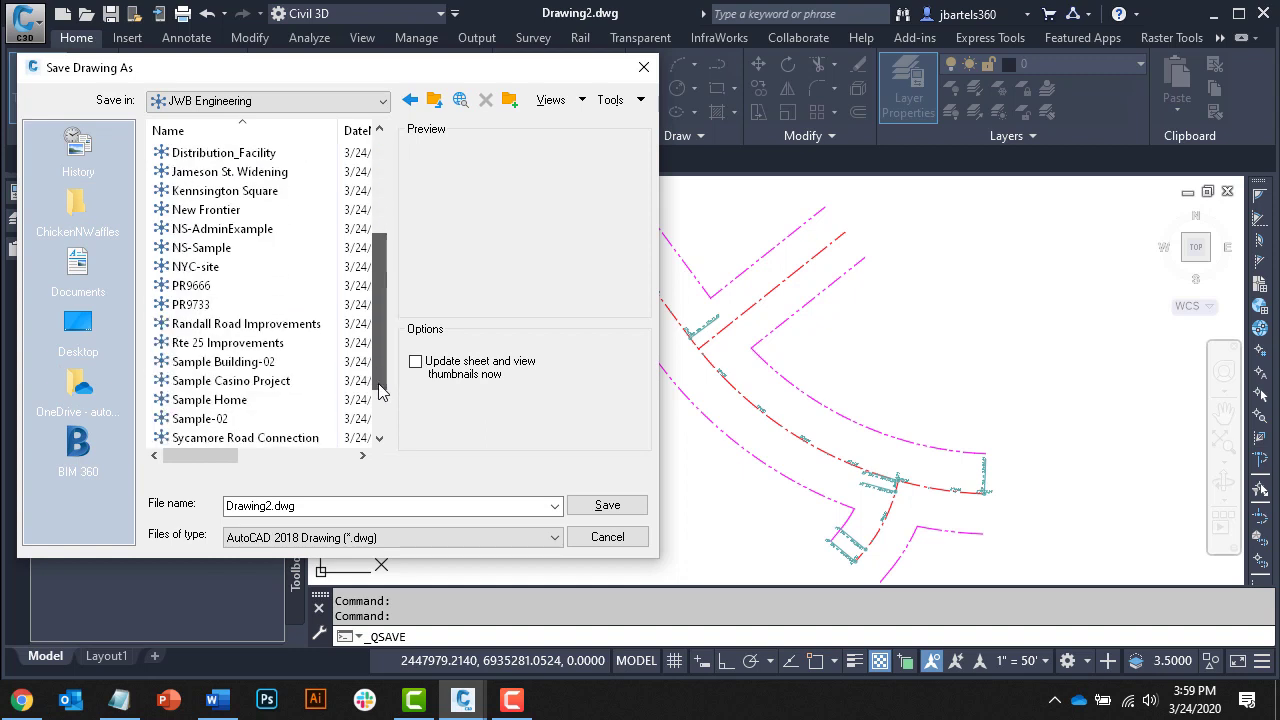
{"action": "double_click", "coordinate": [180, 345]}
{"action": "double_click", "coordinate": [190, 157]}
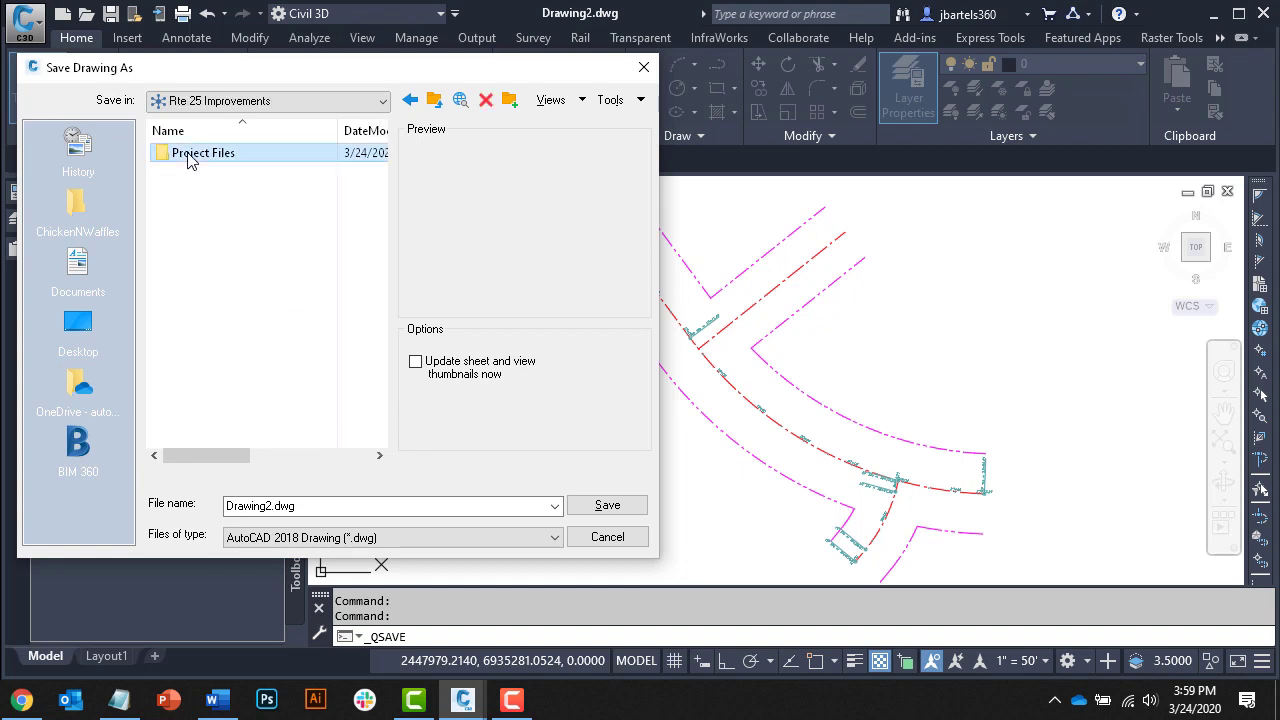
{"action": "double_click", "coordinate": [191, 155]}
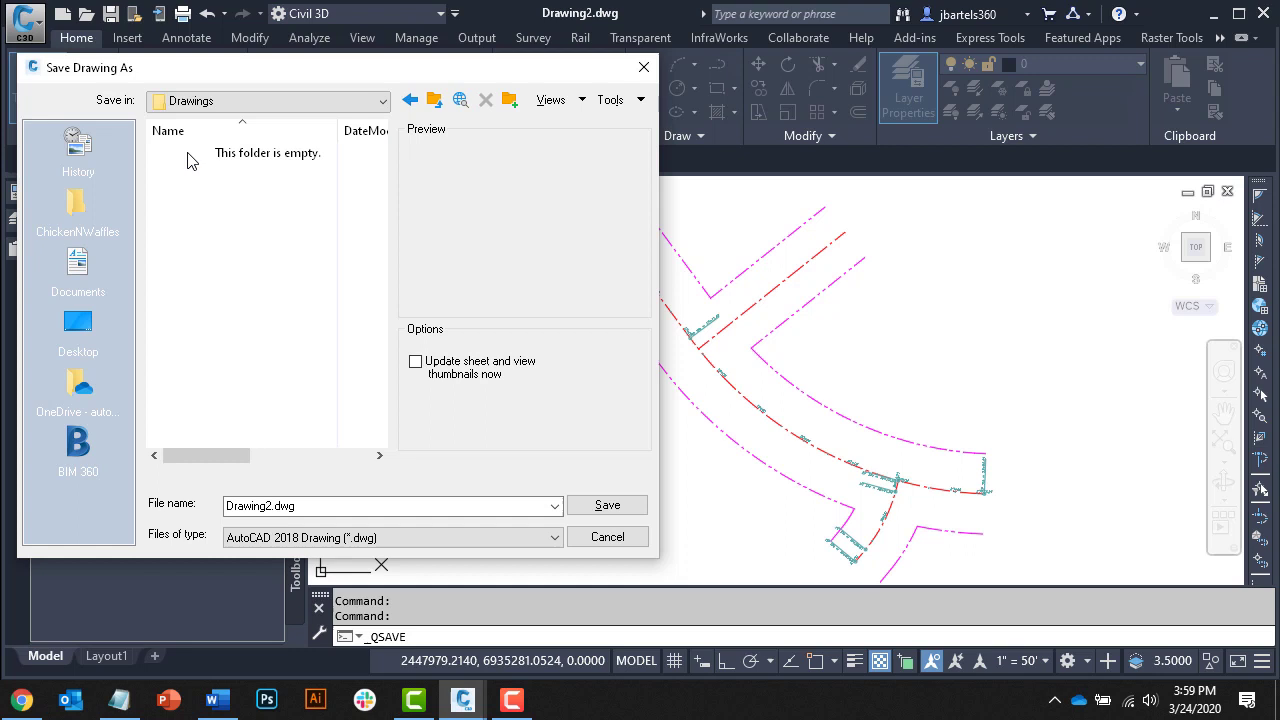
{"action": "left_click_drag", "start_coordinate": [272, 505], "coordinate": [220, 500]}
{"action": "type", "text": "Prop-Roadwa"}
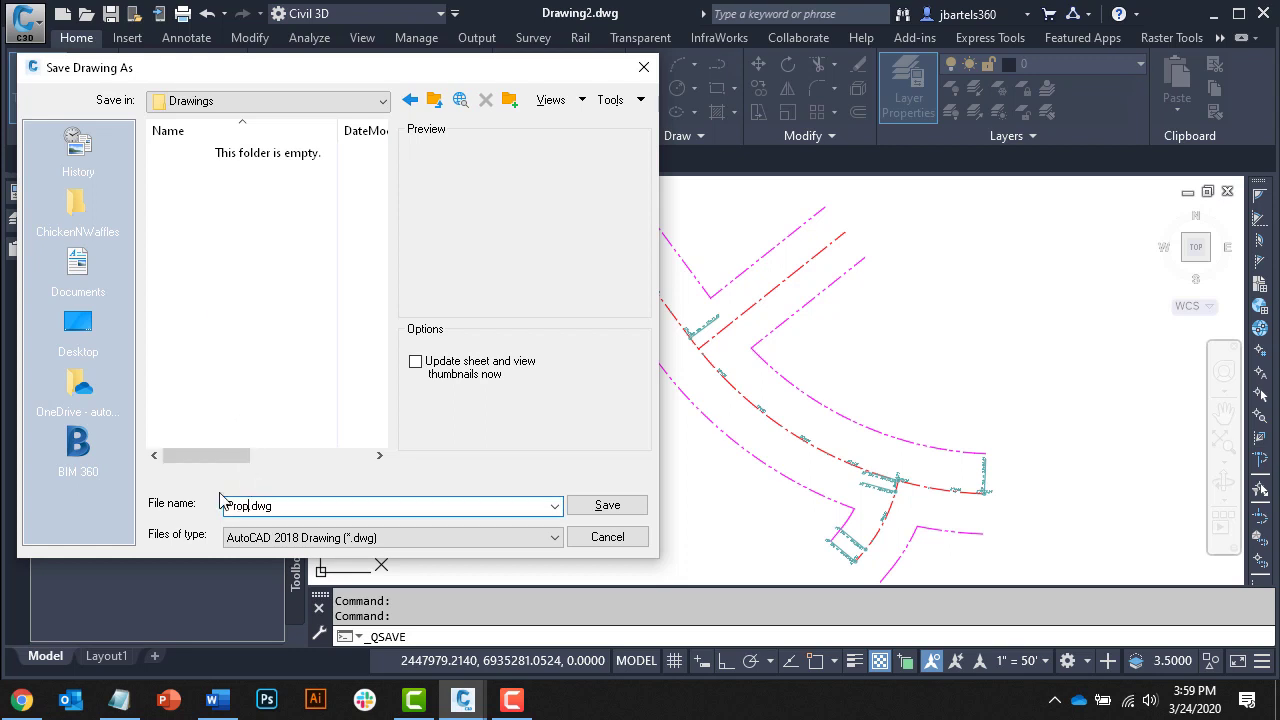
{"action": "type", "text": "y"}
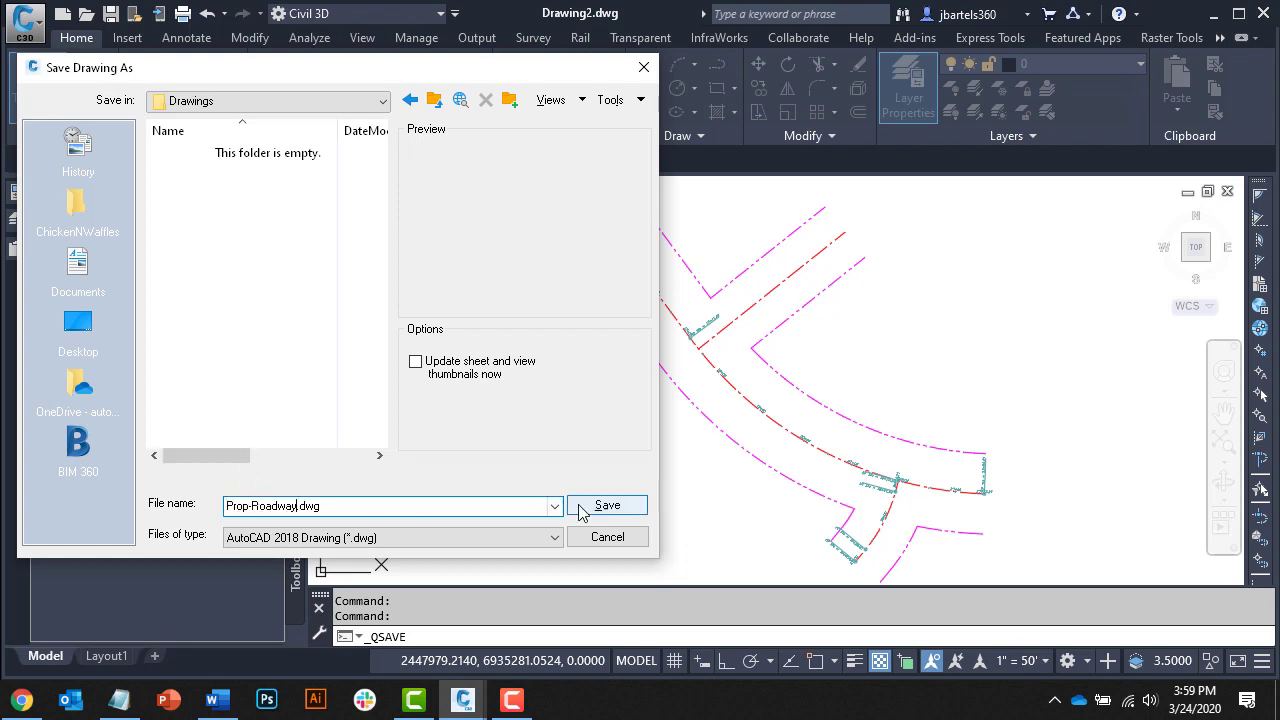
{"action": "left_click", "coordinate": [584, 510]}
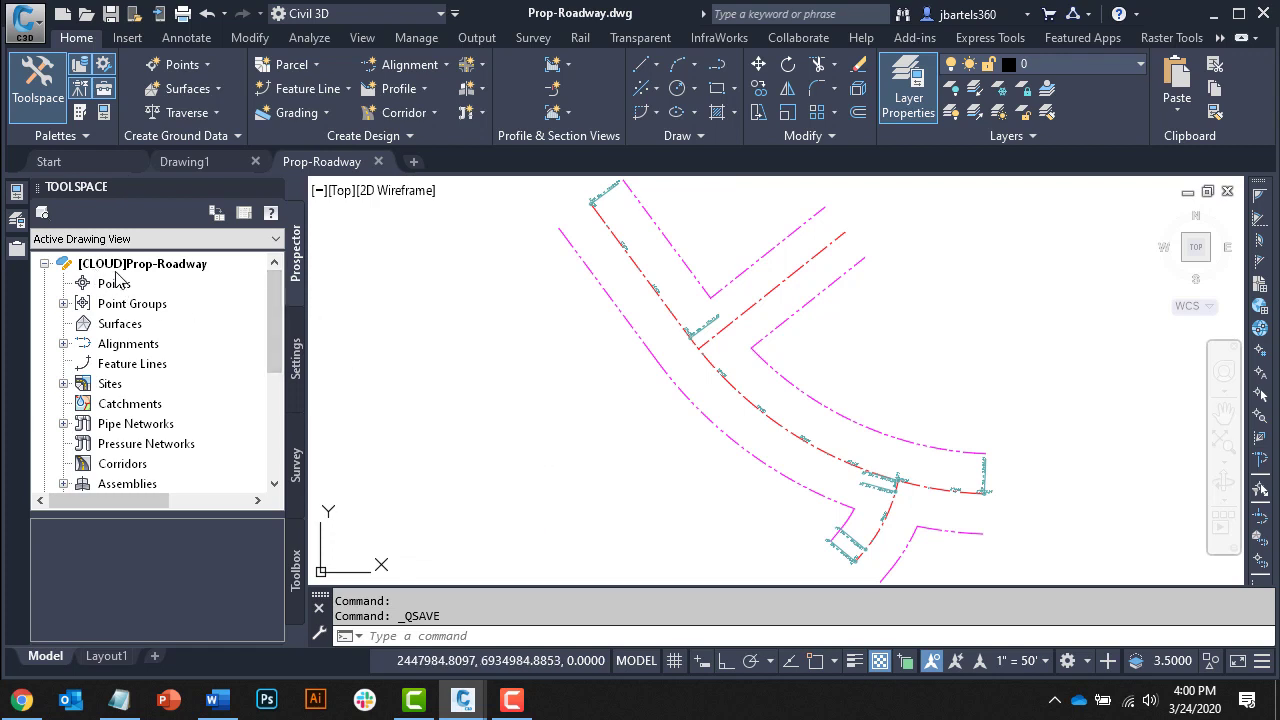
{"action": "mouse_move", "coordinate": [66, 276]}
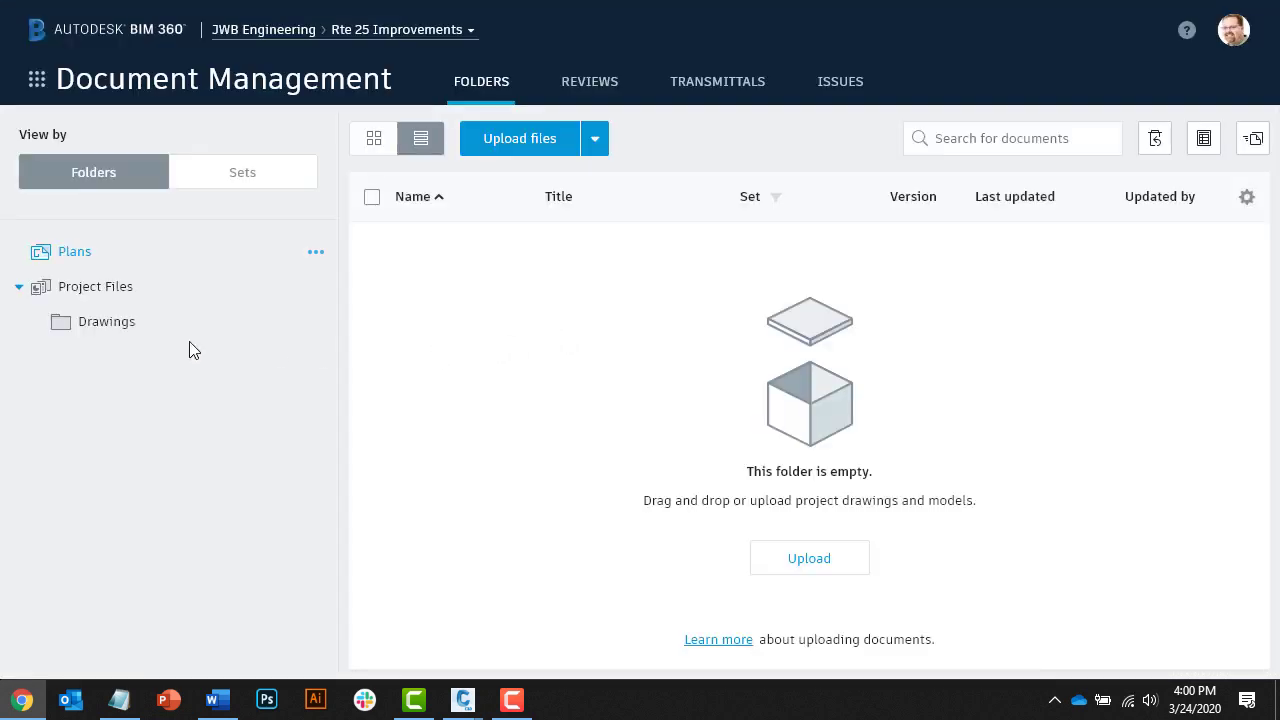
- Show the Drawings folder, which lists Prop-Roadway.dwg as V1, 940.6 KB, locked
{"action": "left_click", "coordinate": [121, 330]}
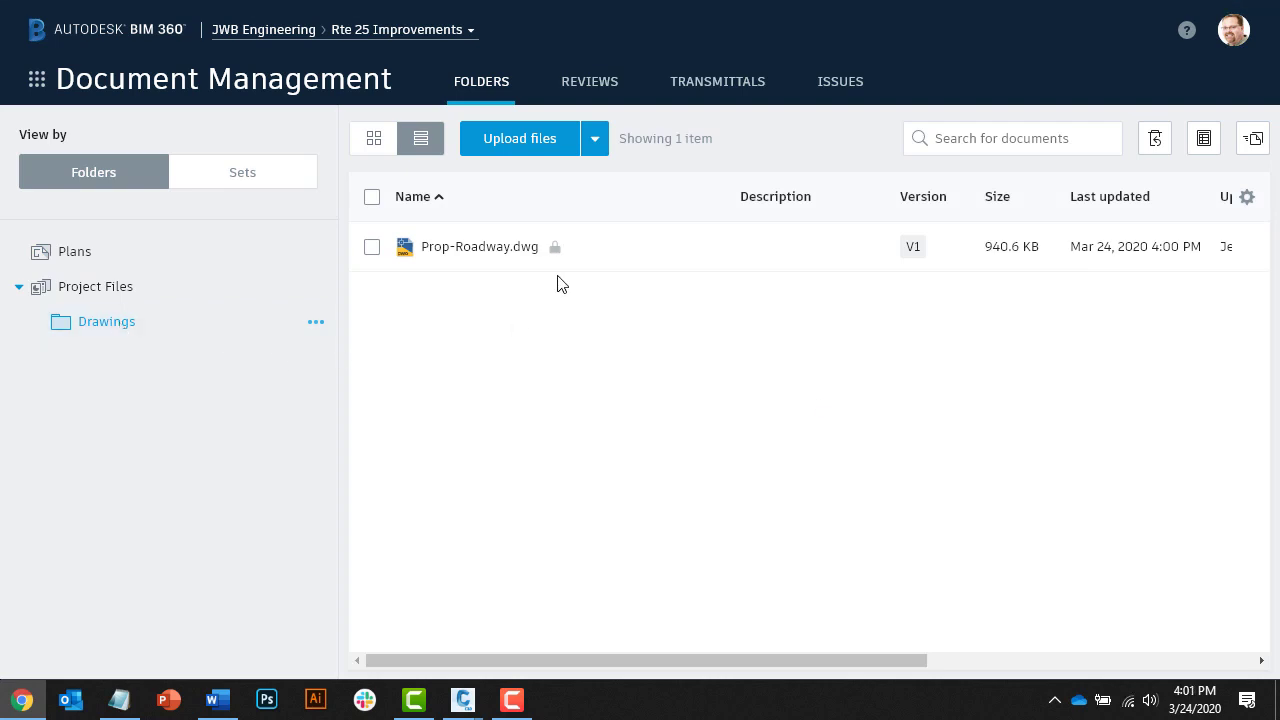
{"action": "mouse_move", "coordinate": [559, 259]}
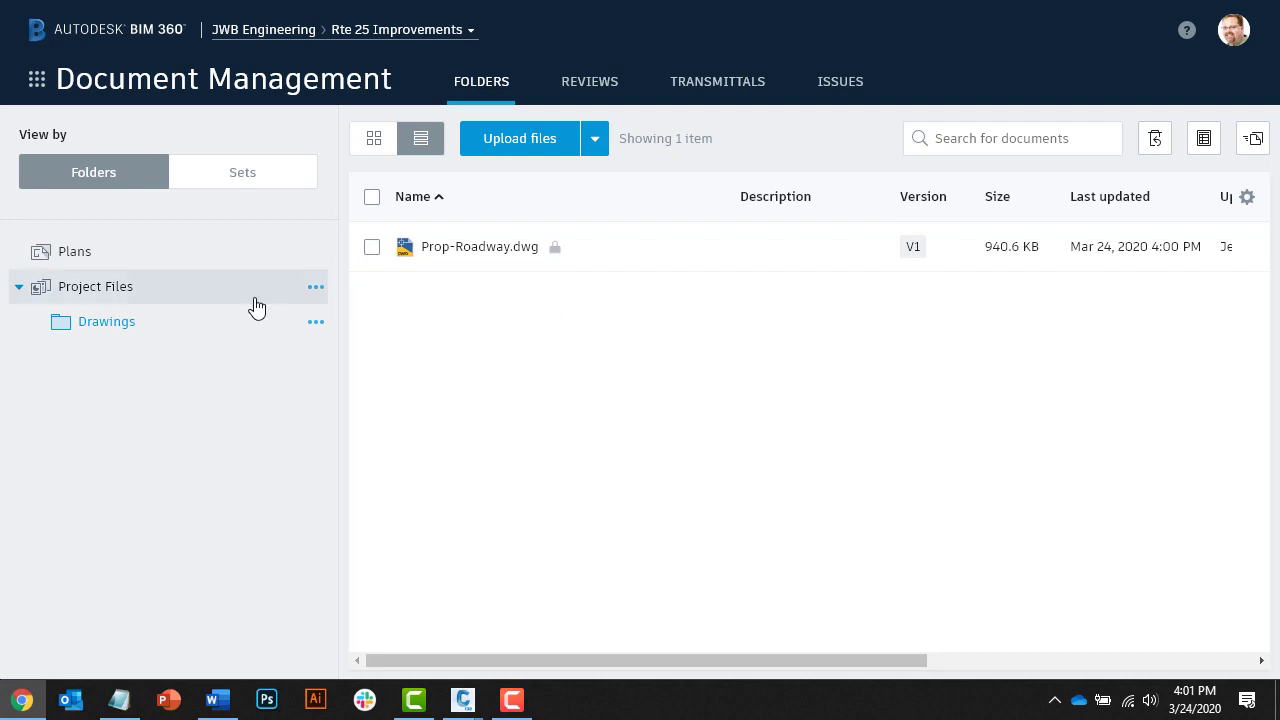
- Tile the BIM 360 browser and Civil 3D windows side by side
{"action": "left_click_drag", "start_coordinate": [4, 294], "coordinate": [617, 354]}
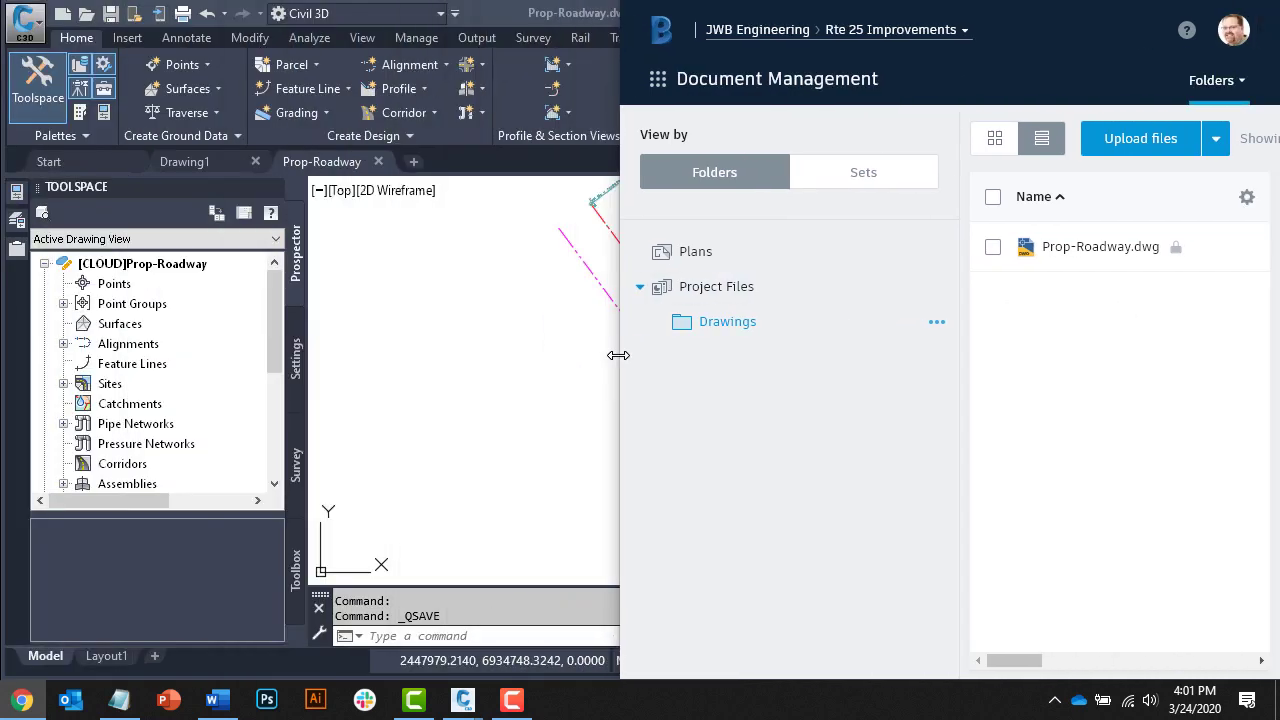
{"action": "left_click", "coordinate": [537, 22]}
{"action": "left_click_drag", "start_coordinate": [1270, 197], "coordinate": [622, 202]}
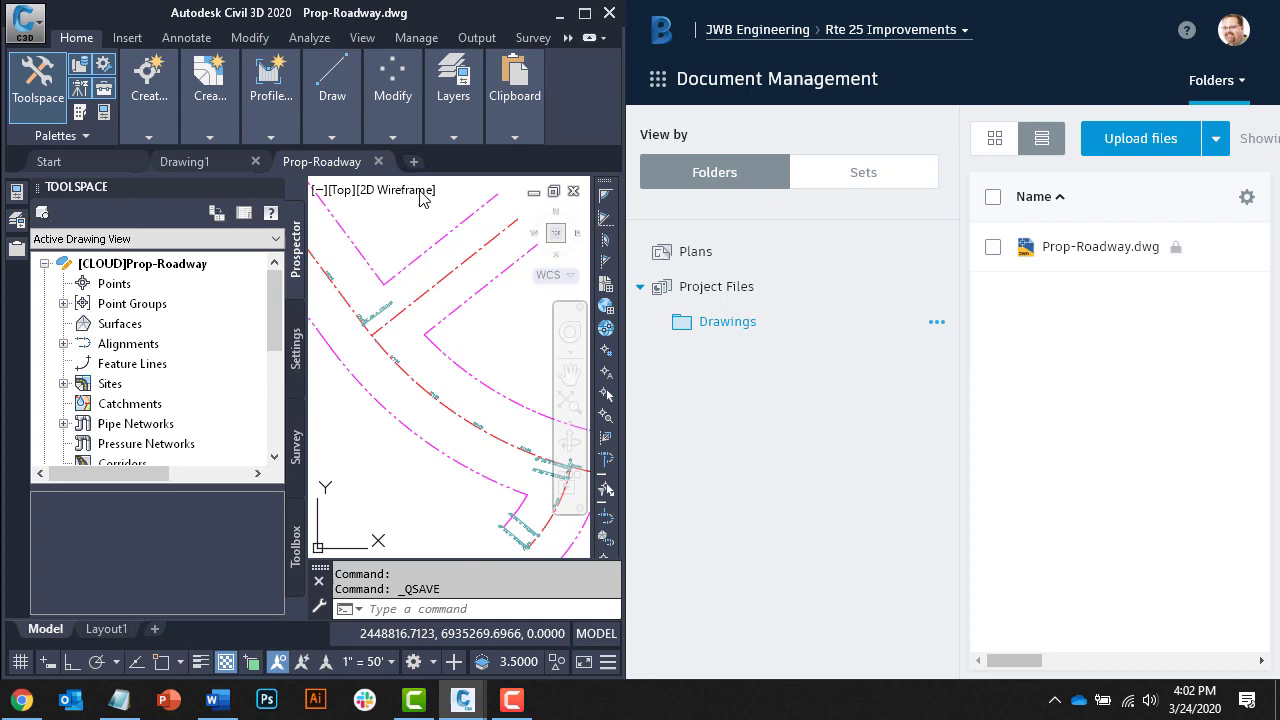
- Close the Prop-Roadway drawing in Civil 3D and refresh the BIM 360 Drawings folder with F5
{"action": "left_click", "coordinate": [379, 163]}
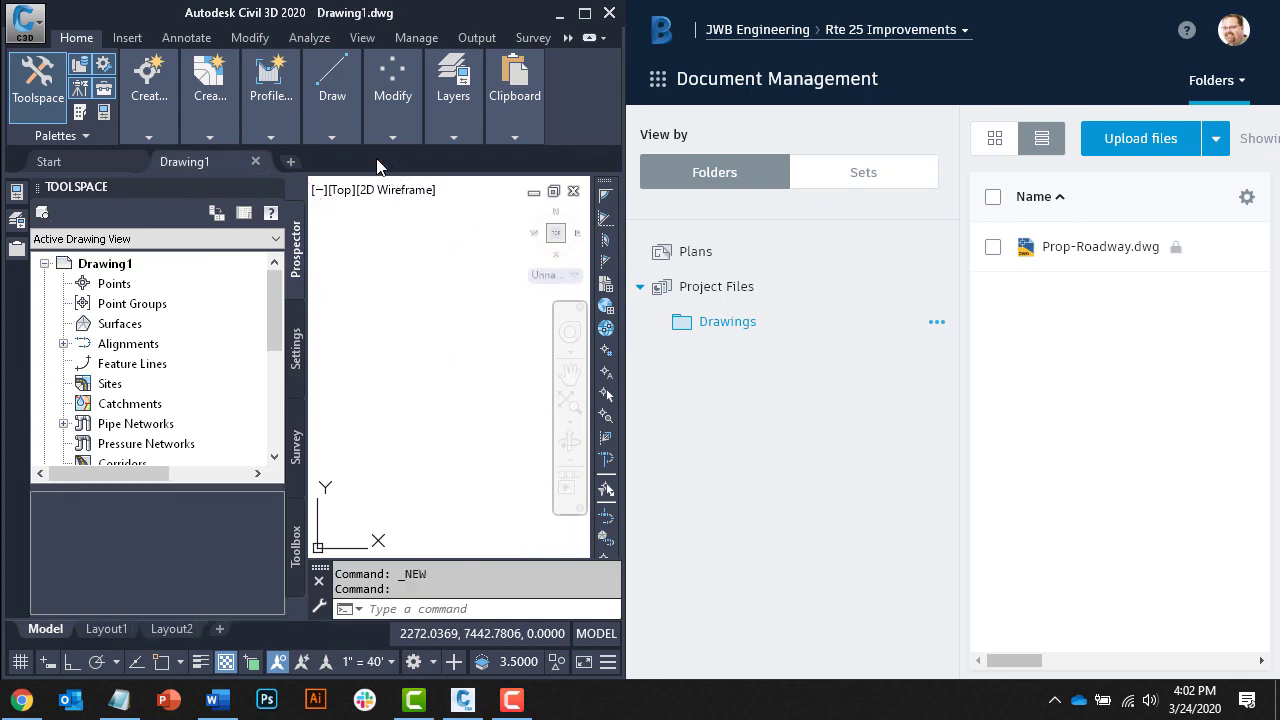
{"action": "key", "text": "F5"}
{"action": "left_click", "coordinate": [1067, 373]}
{"action": "key", "text": "F5"}
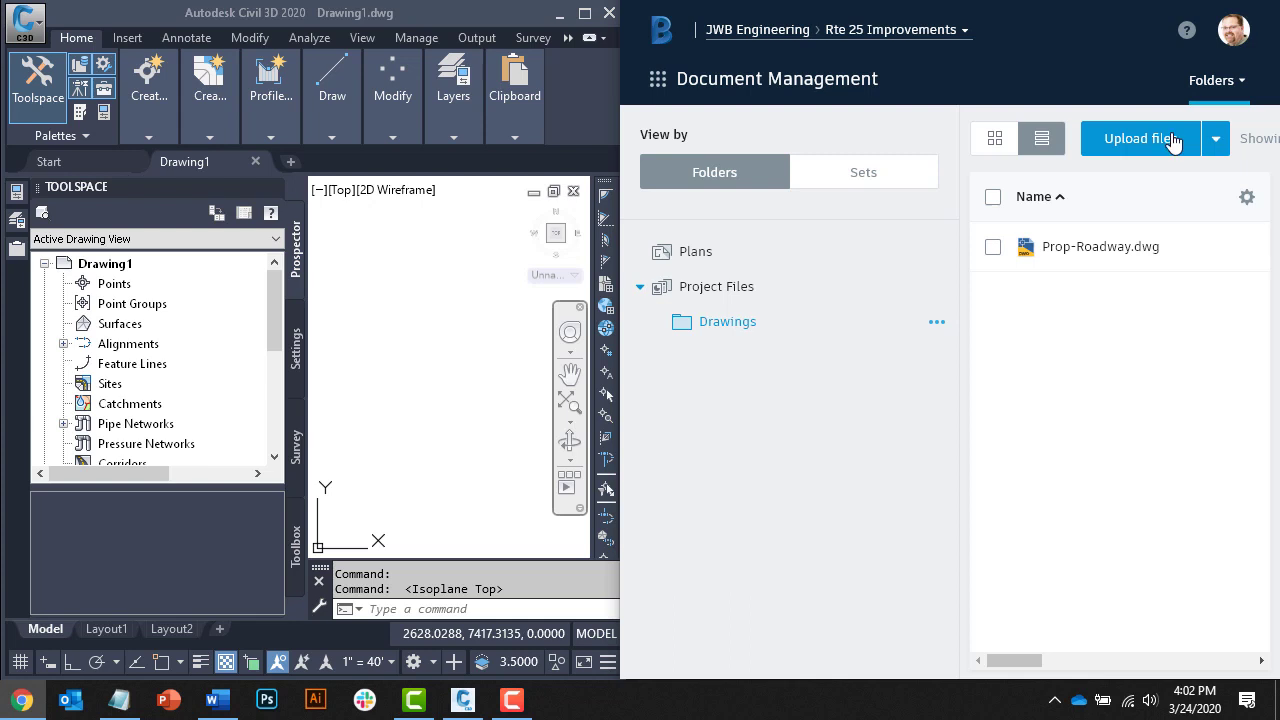
- Widen Civil 3D to full screen and open Desktop Connector's Pending Actions, showing a count of 0
{"action": "left_click_drag", "start_coordinate": [620, 206], "coordinate": [1278, 206]}
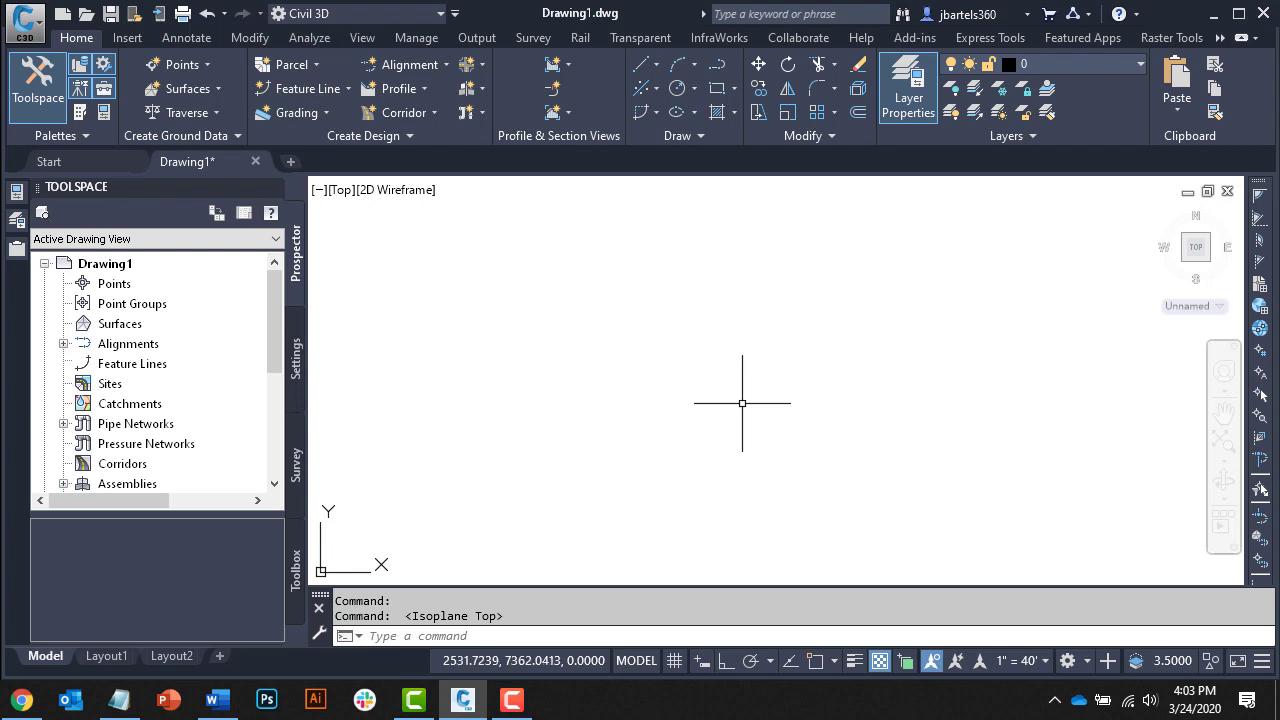
{"action": "left_click", "coordinate": [1055, 700]}
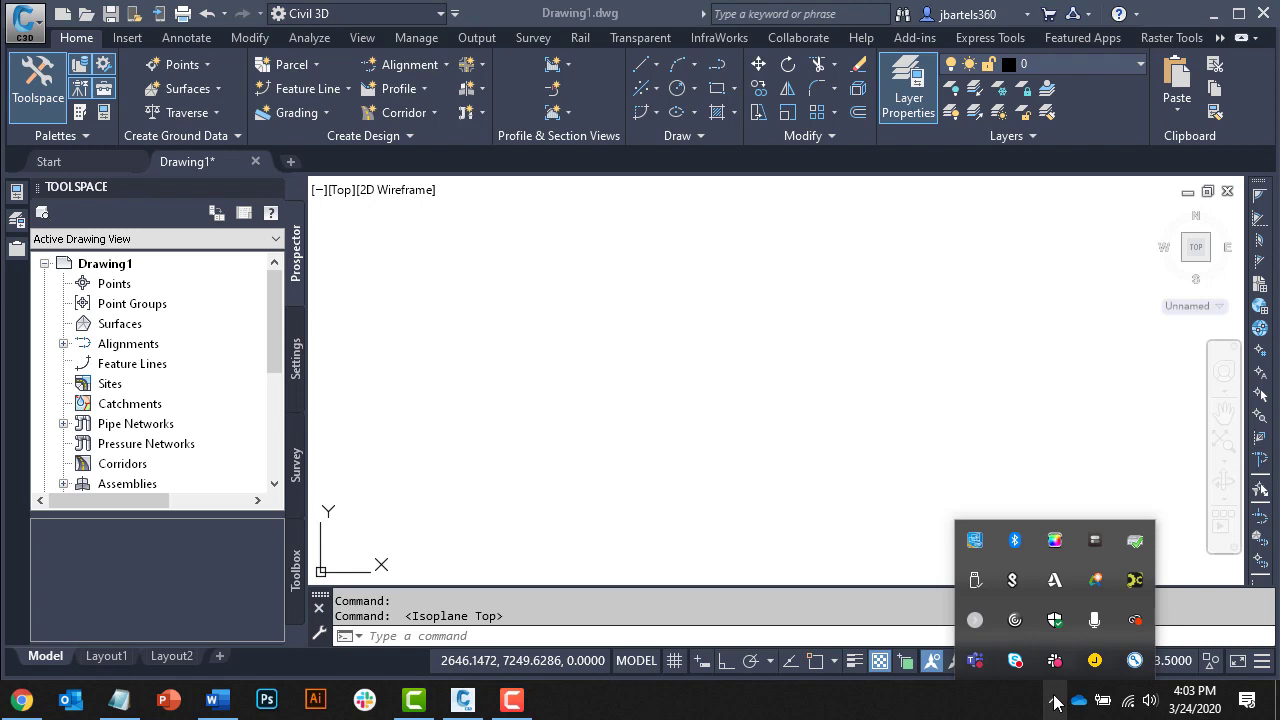
{"action": "right_click", "coordinate": [1055, 582]}
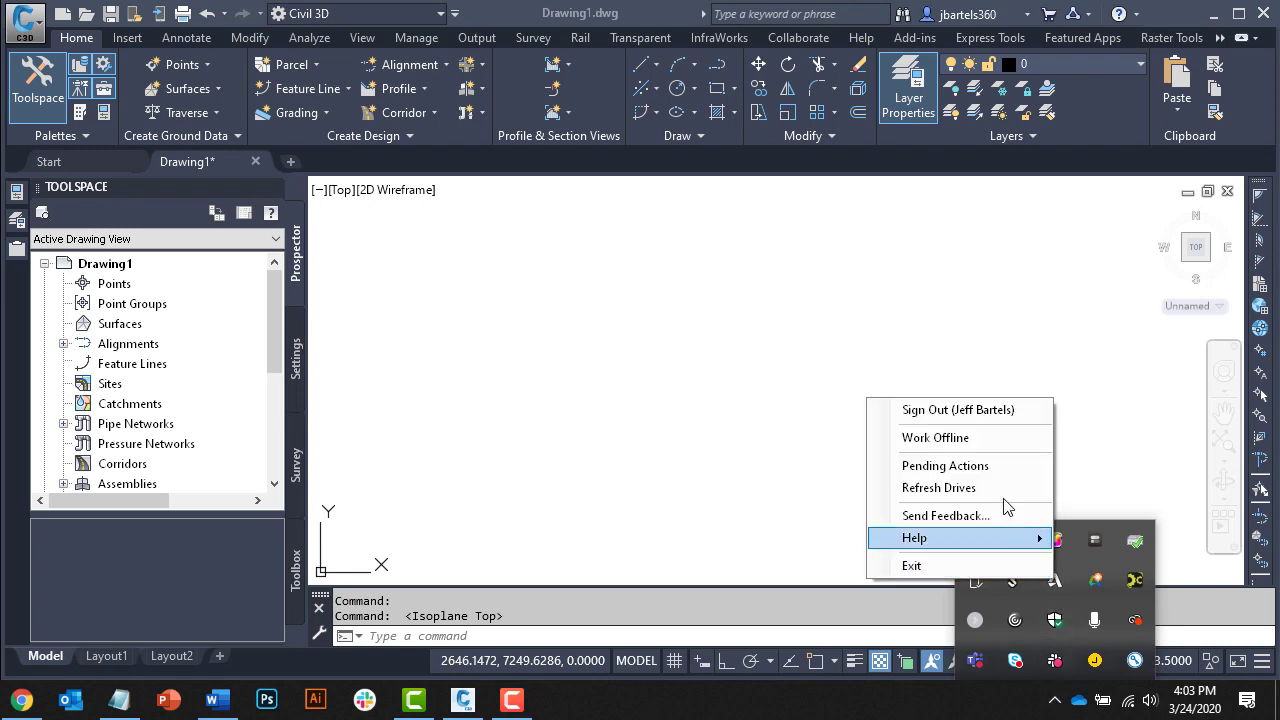
{"action": "left_click", "coordinate": [986, 465]}
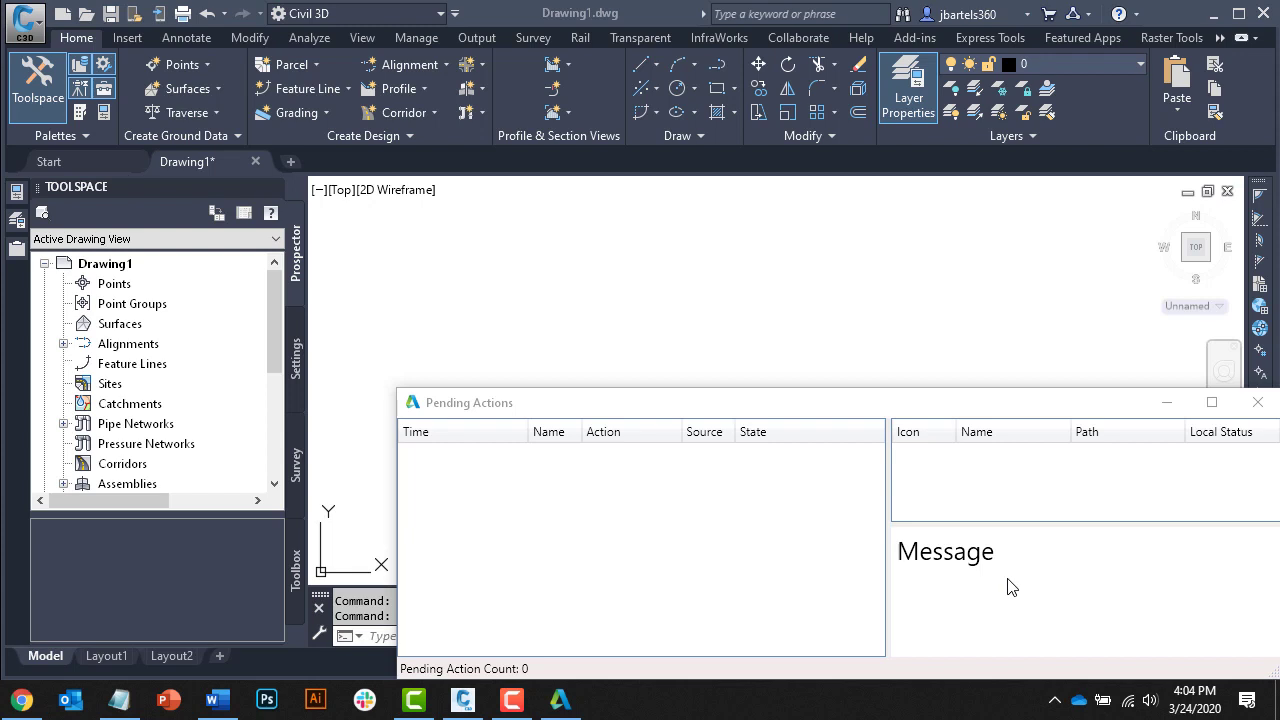
- Shorten Civil 3D above Pending Actions and open Prop-Roadway.dwg from the BIM 360 Drawings folder
{"action": "left_click", "coordinate": [350, 672]}
{"action": "left_click_drag", "start_coordinate": [352, 677], "coordinate": [346, 387]}
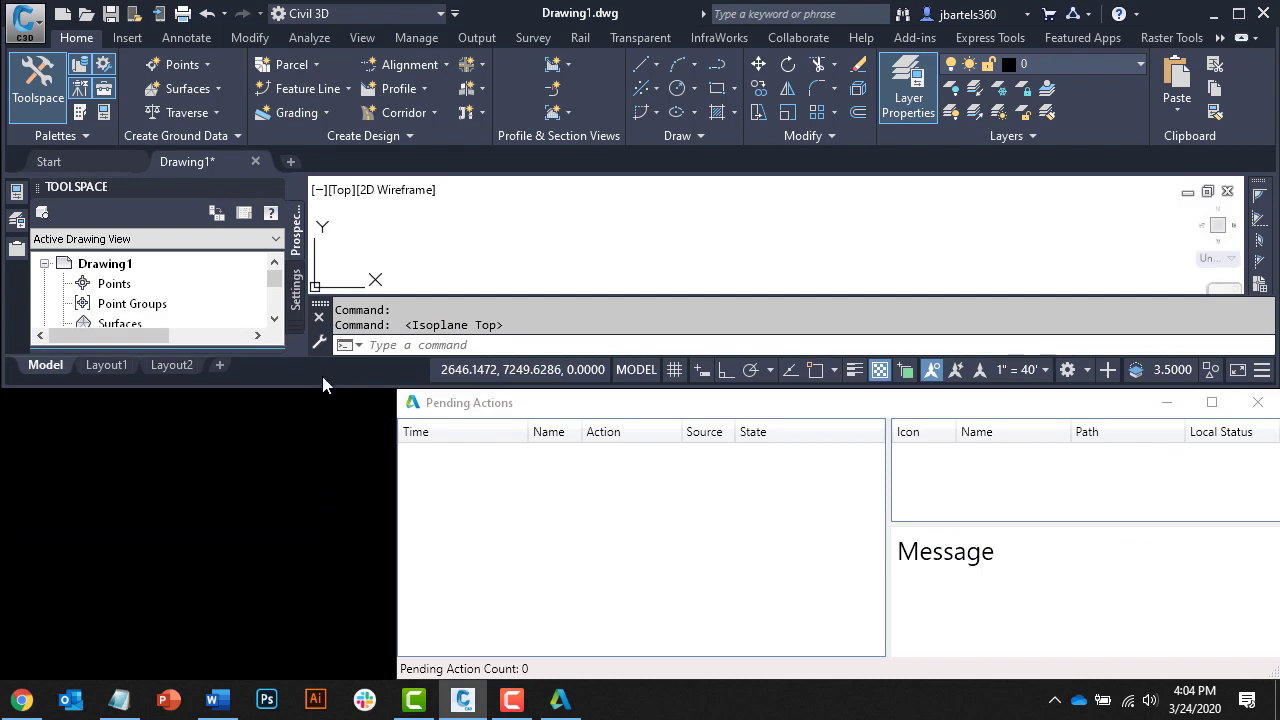
{"action": "left_click", "coordinate": [86, 14]}
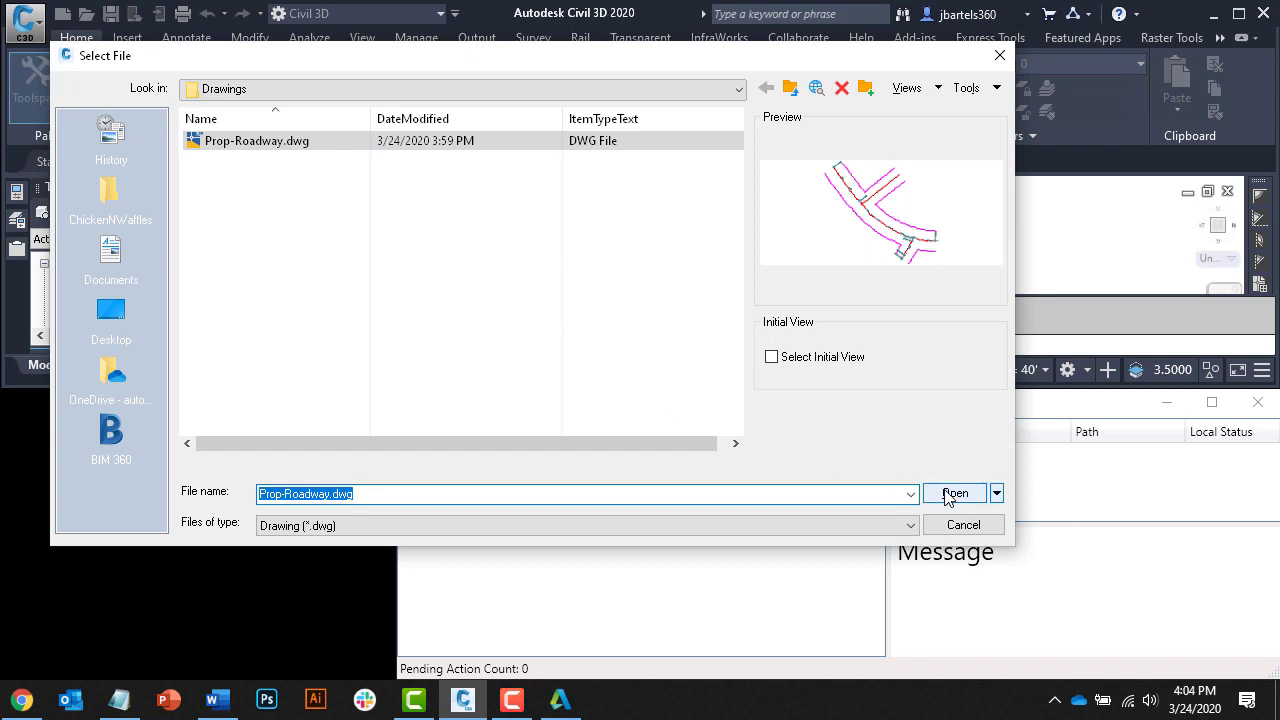
{"action": "left_click", "coordinate": [950, 494]}
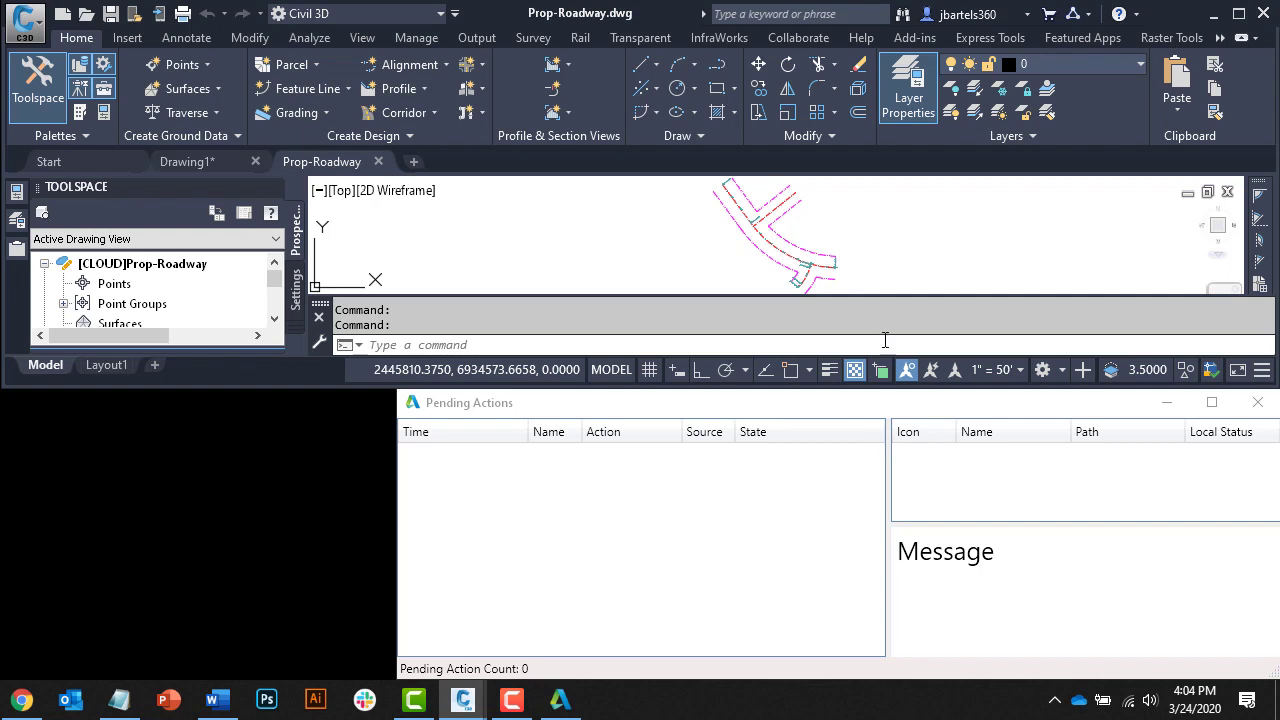
- Import a saved label set onto the Willow Lane alignment, adding 100' major and 50' minor station labels
{"action": "scroll", "coordinate": [779, 211], "scroll_direction": "up", "scroll_amount": 5}
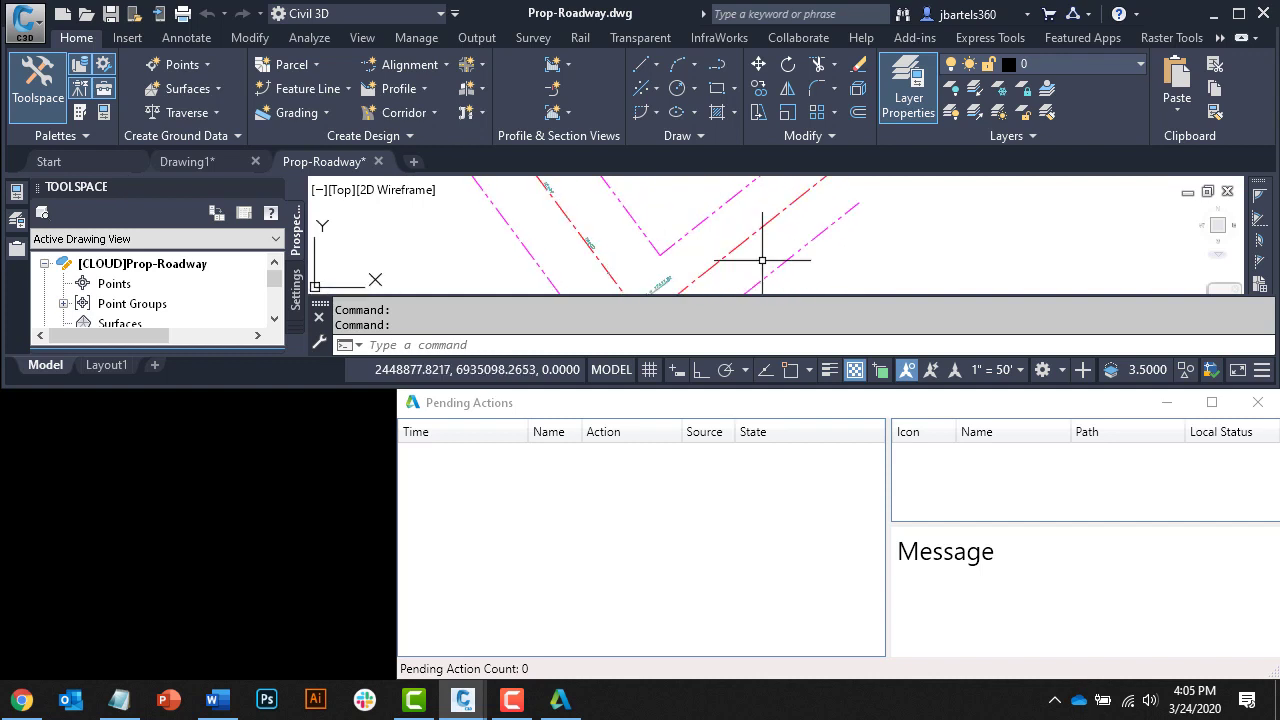
{"action": "left_click", "coordinate": [740, 246]}
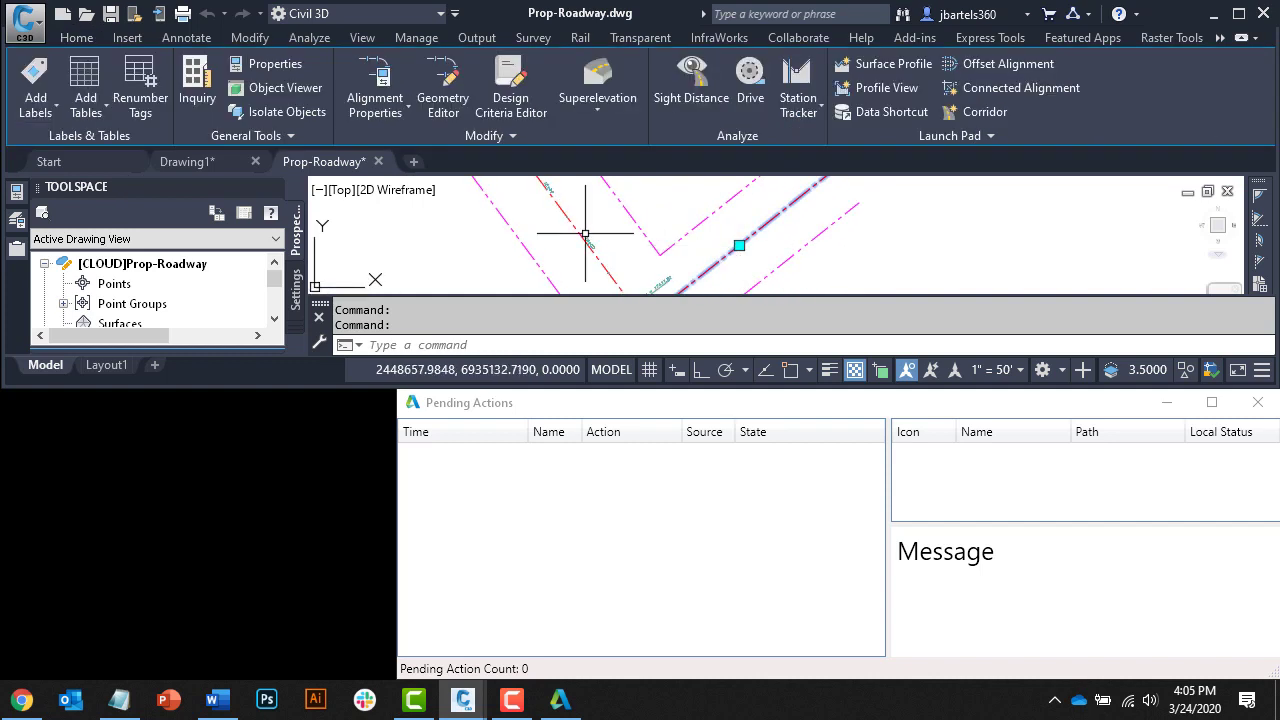
{"action": "left_click", "coordinate": [38, 106]}
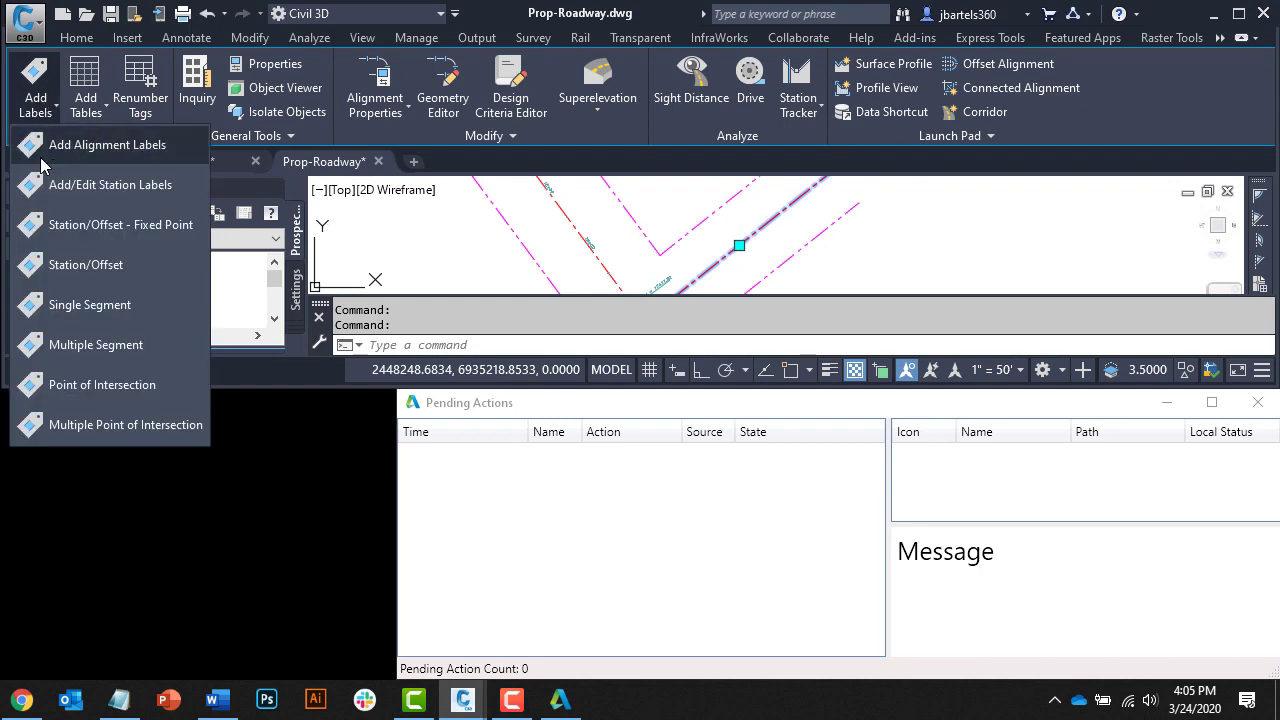
{"action": "left_click", "coordinate": [57, 186]}
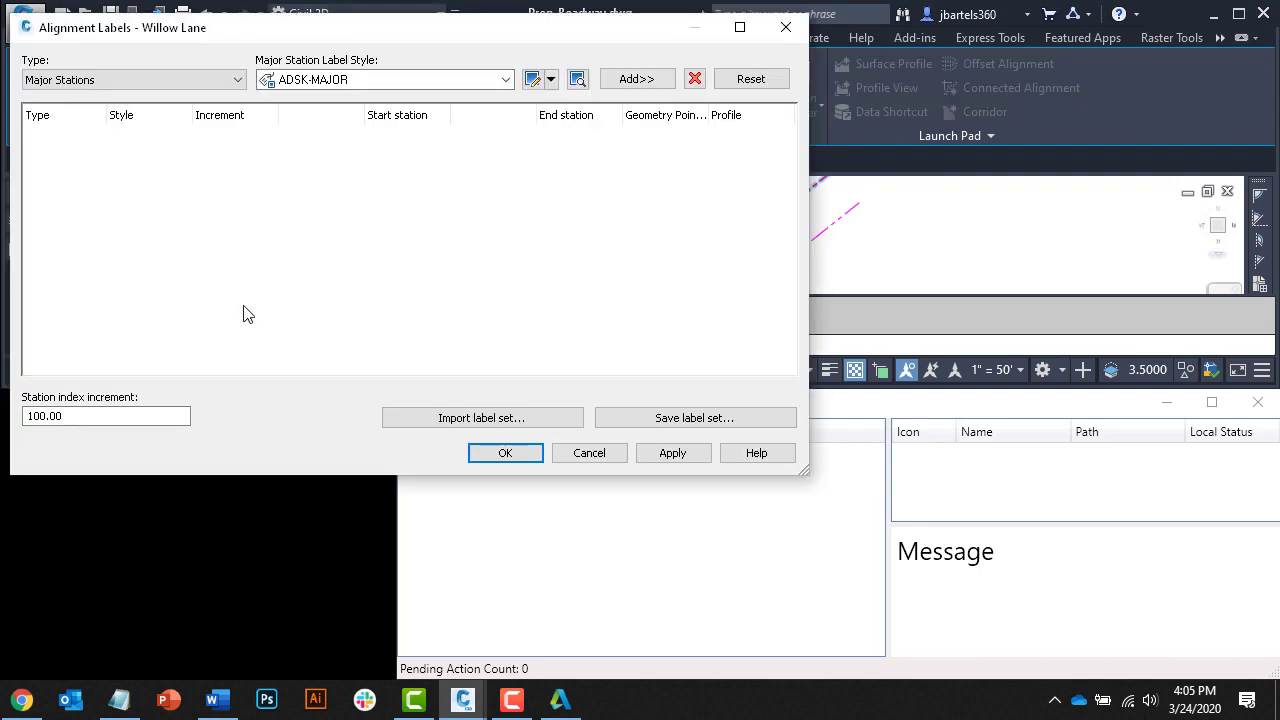
{"action": "left_click", "coordinate": [443, 419]}
{"action": "left_click", "coordinate": [107, 237]}
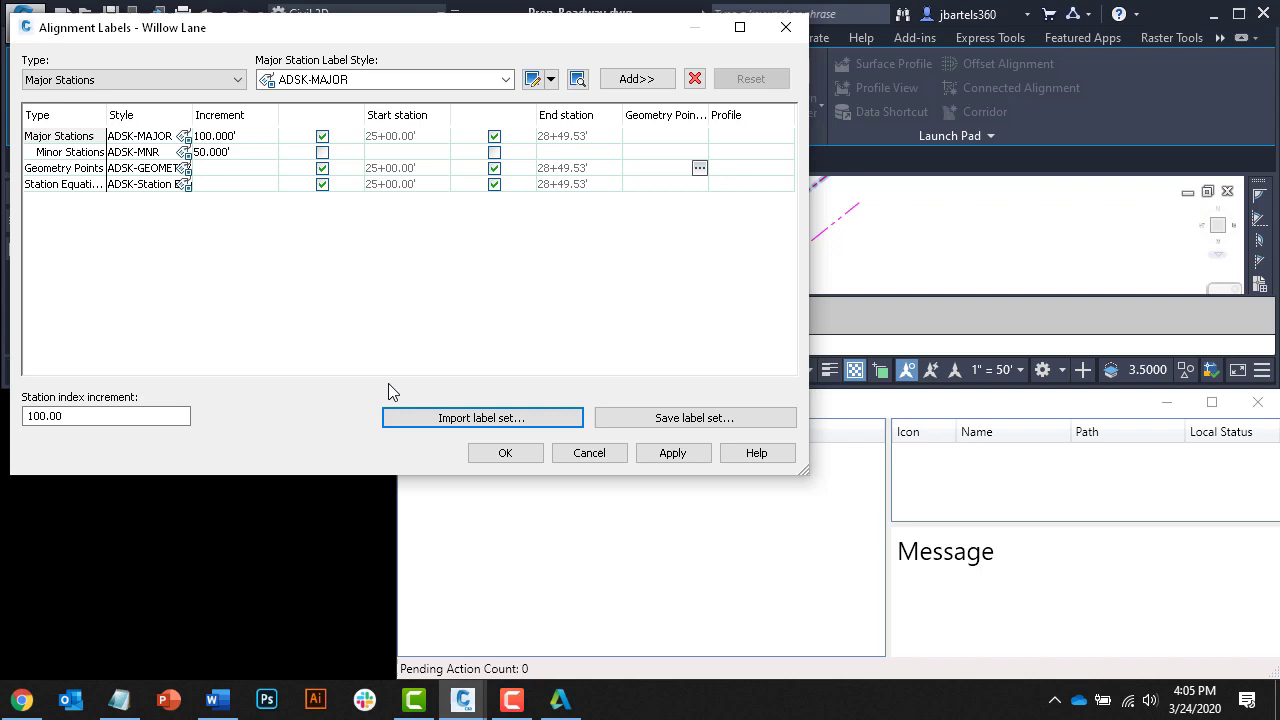
{"action": "left_click", "coordinate": [508, 452]}
{"action": "key", "text": "Escape"}
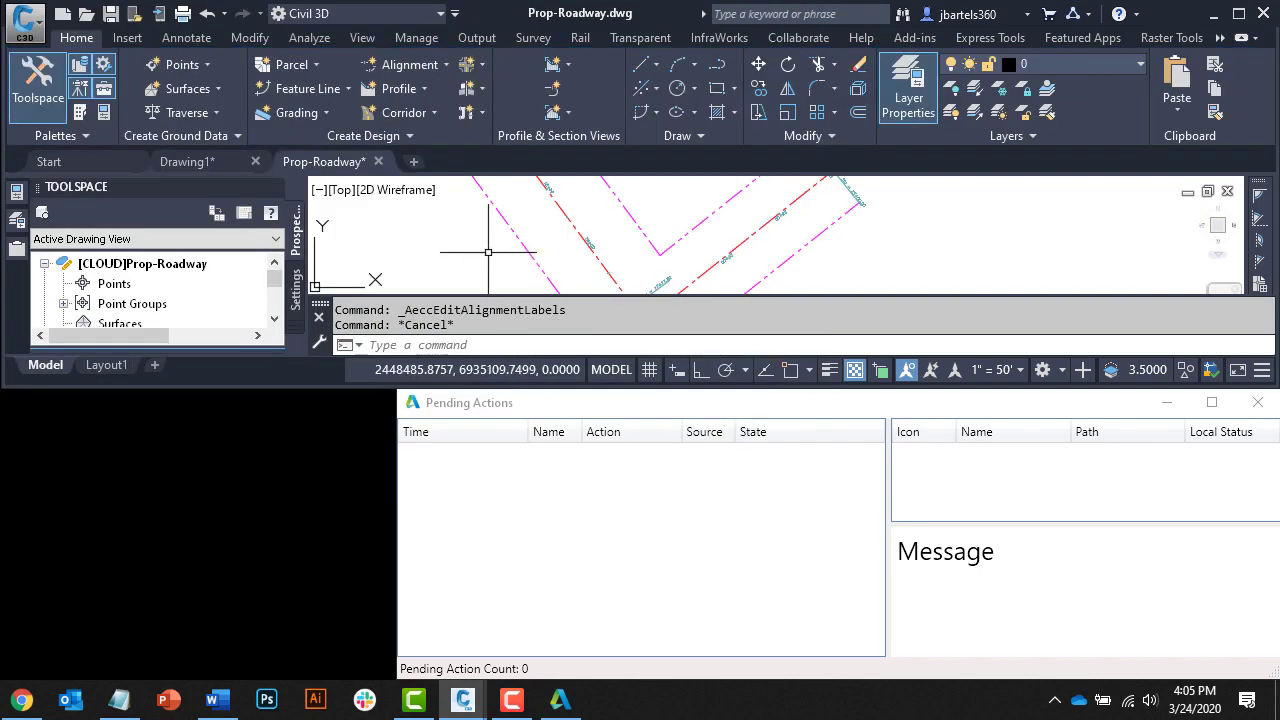
- Quick-save the labelled Prop-Roadway drawing
{"action": "left_click", "coordinate": [111, 14]}
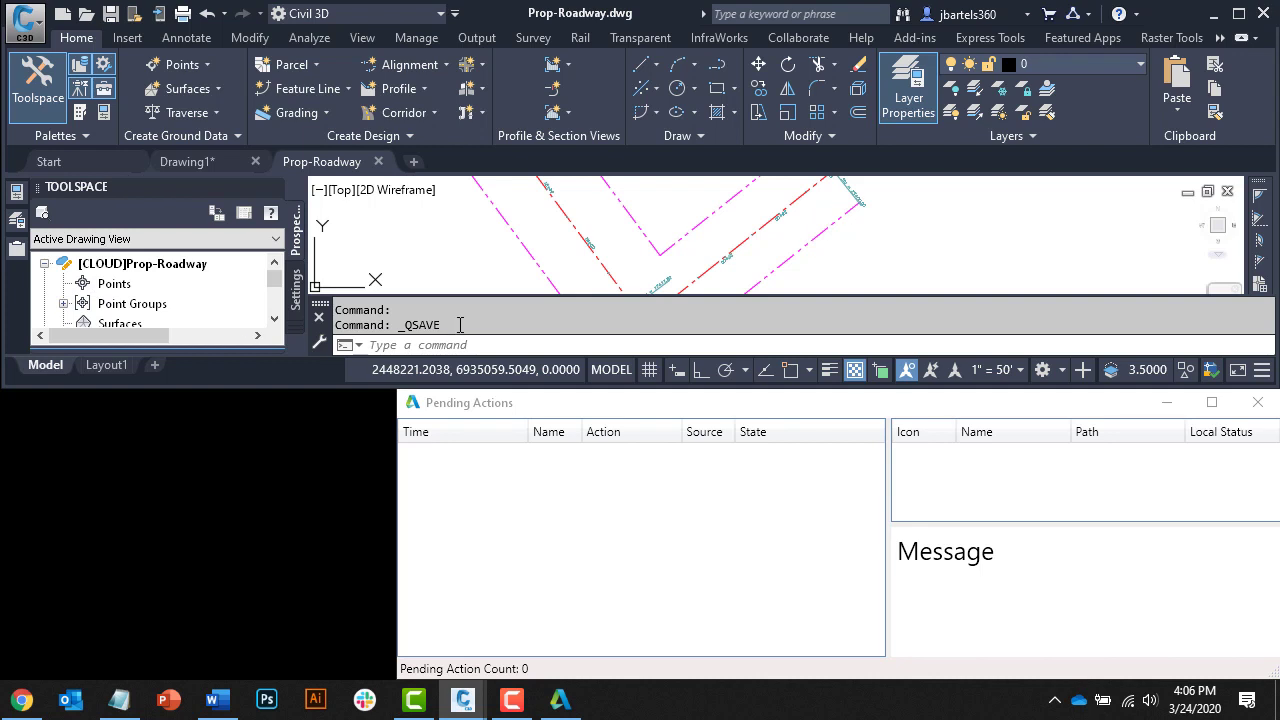
- Close the Prop-Roadway drawing tab, leaving only Drawing1
{"action": "left_click", "coordinate": [379, 162]}
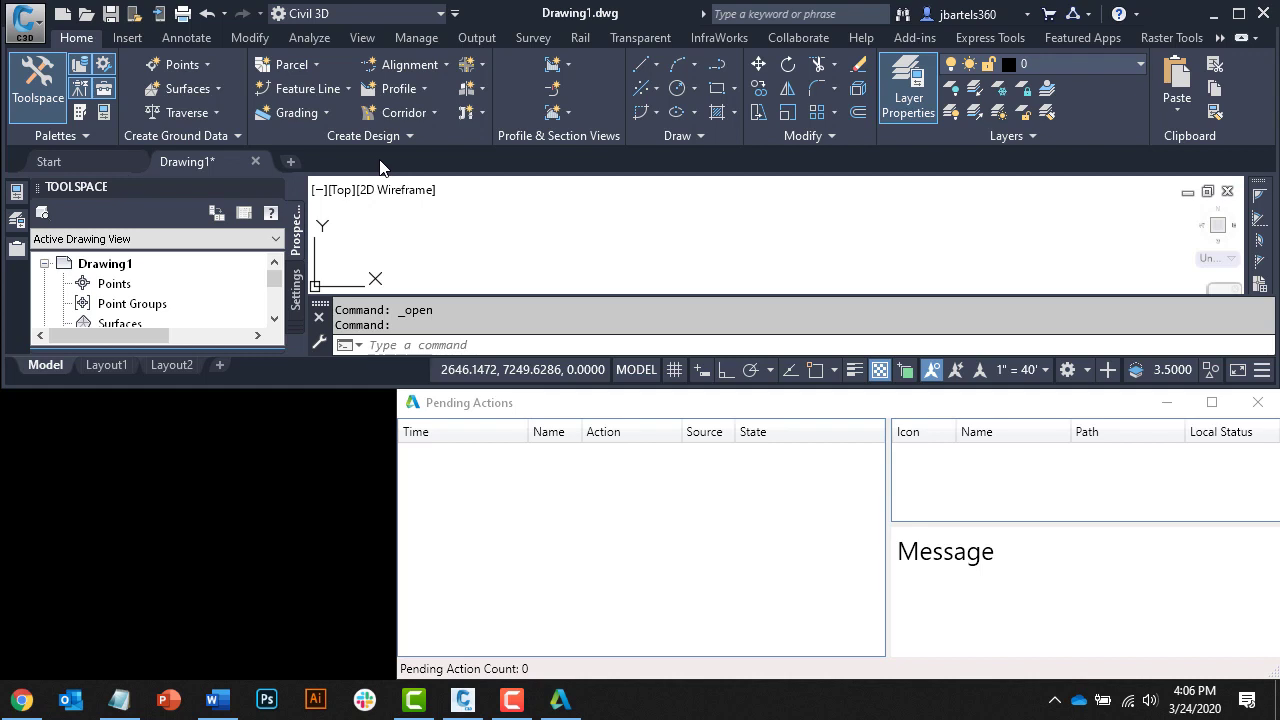
- Minimize Pending Actions and stretch the Civil 3D window to fill the screen
{"action": "left_click", "coordinate": [1166, 402]}
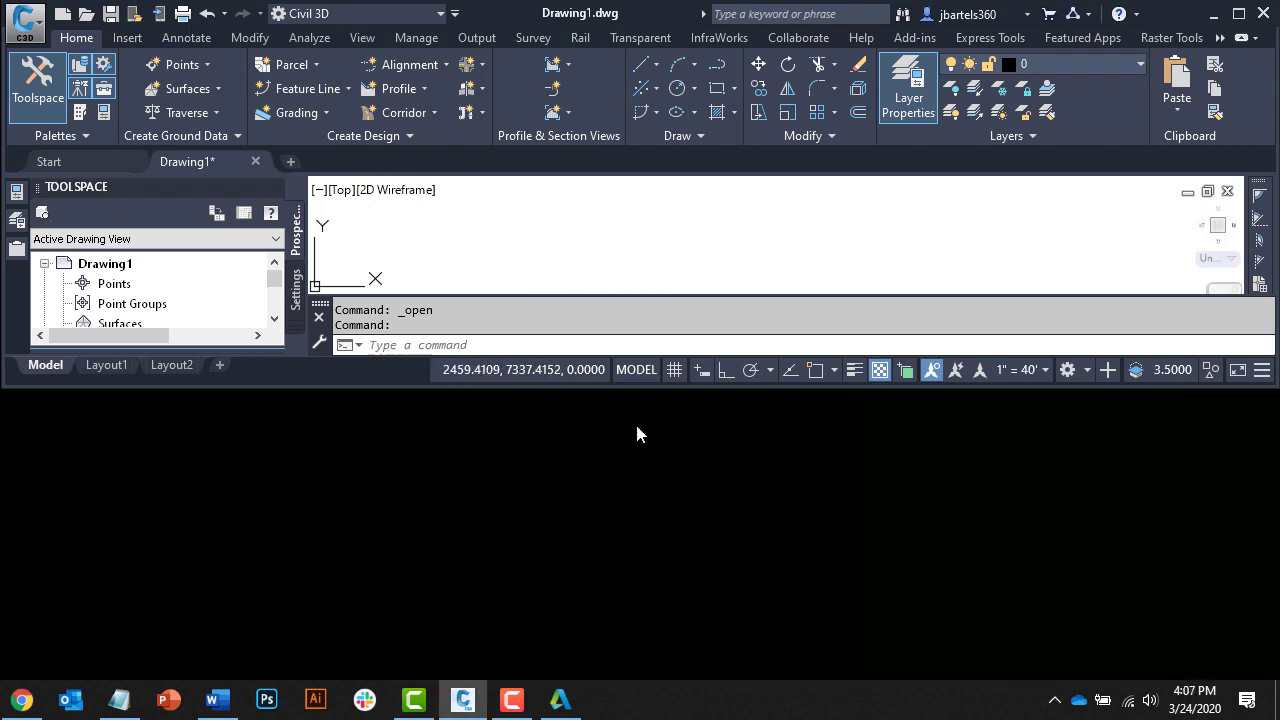
{"action": "left_click_drag", "start_coordinate": [463, 389], "coordinate": [467, 677]}
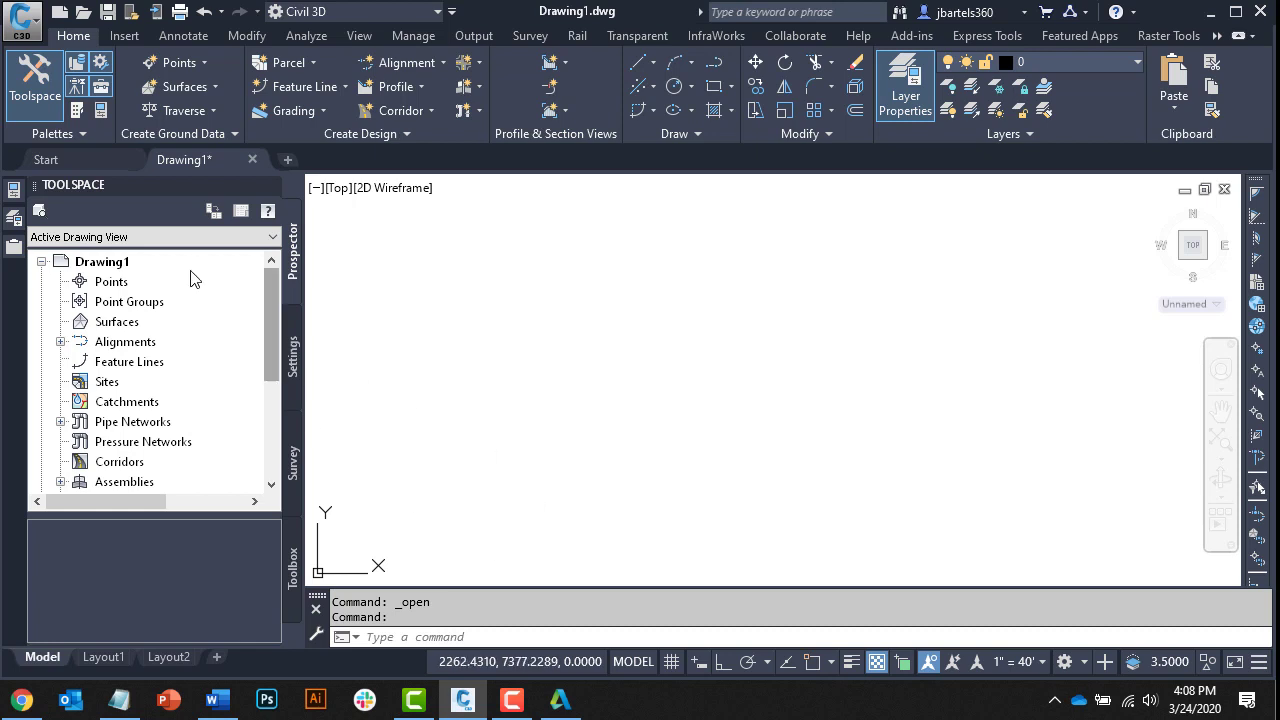
- Show the Start page, with Prop-Roadway topping Recent as a Cloud file, and preview the Open and New dropdowns
{"action": "left_click", "coordinate": [83, 160]}
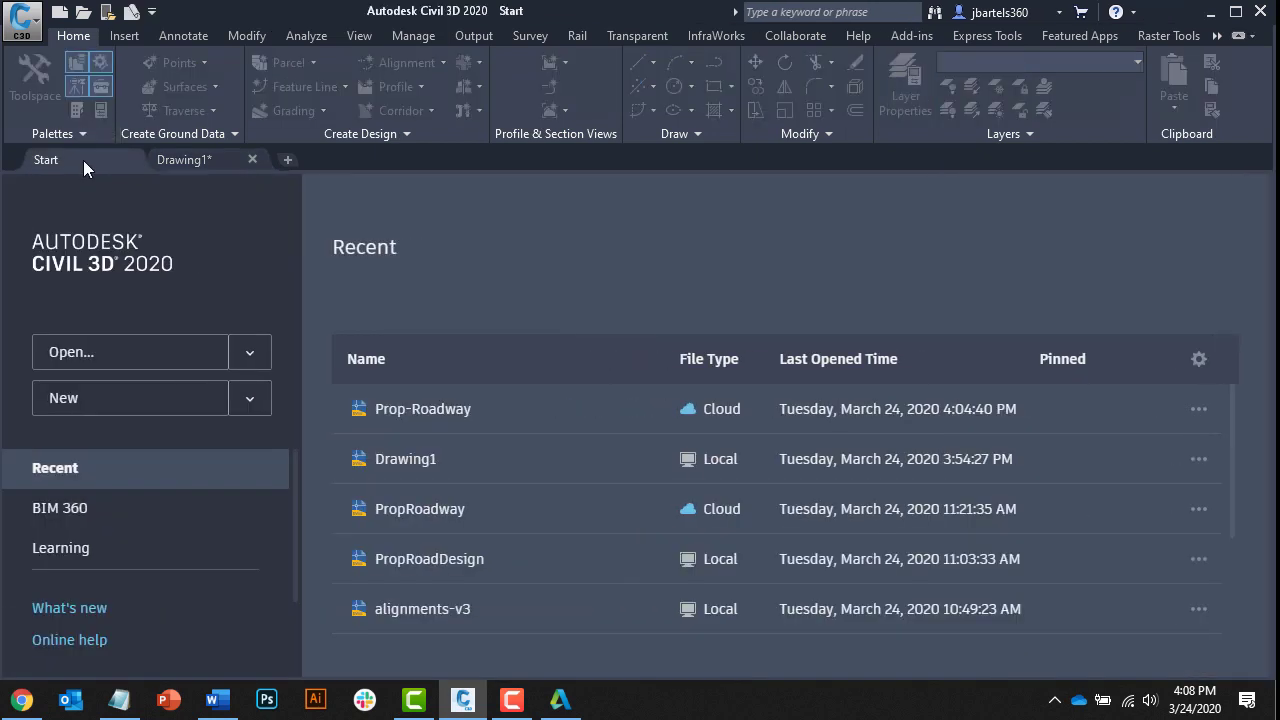
{"action": "left_click", "coordinate": [248, 353]}
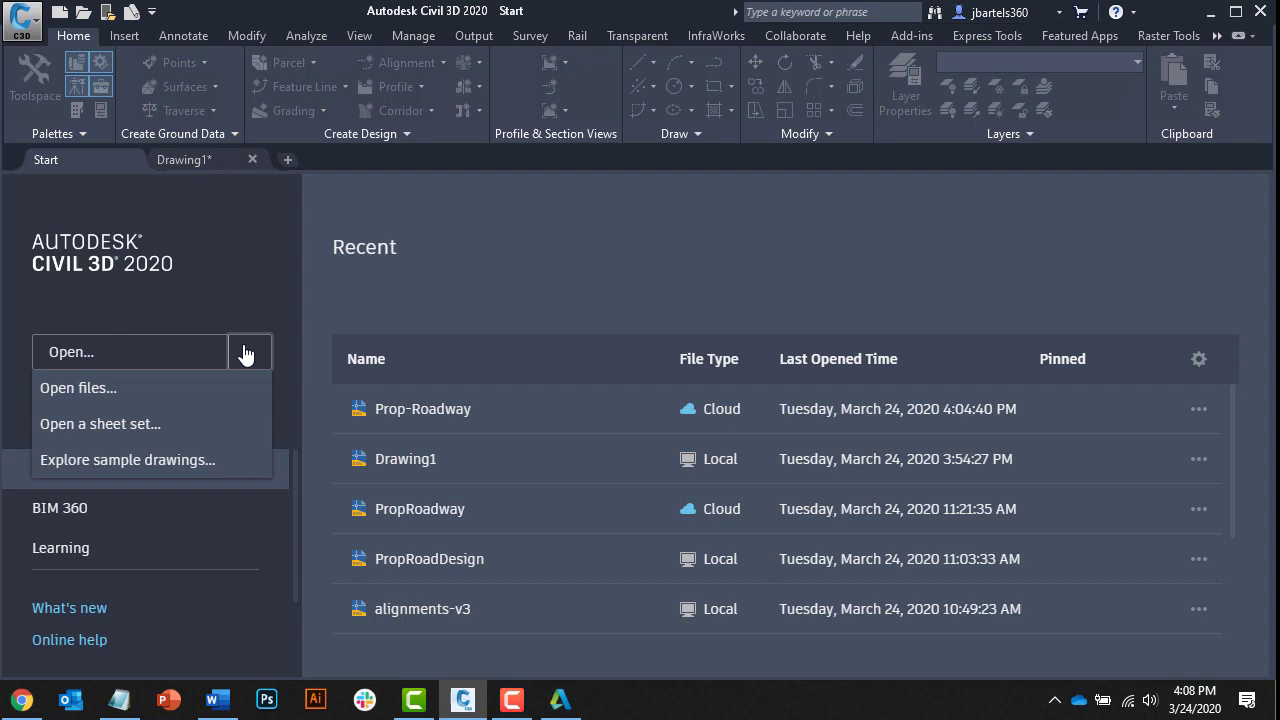
{"action": "left_click", "coordinate": [248, 353]}
{"action": "left_click", "coordinate": [251, 398]}
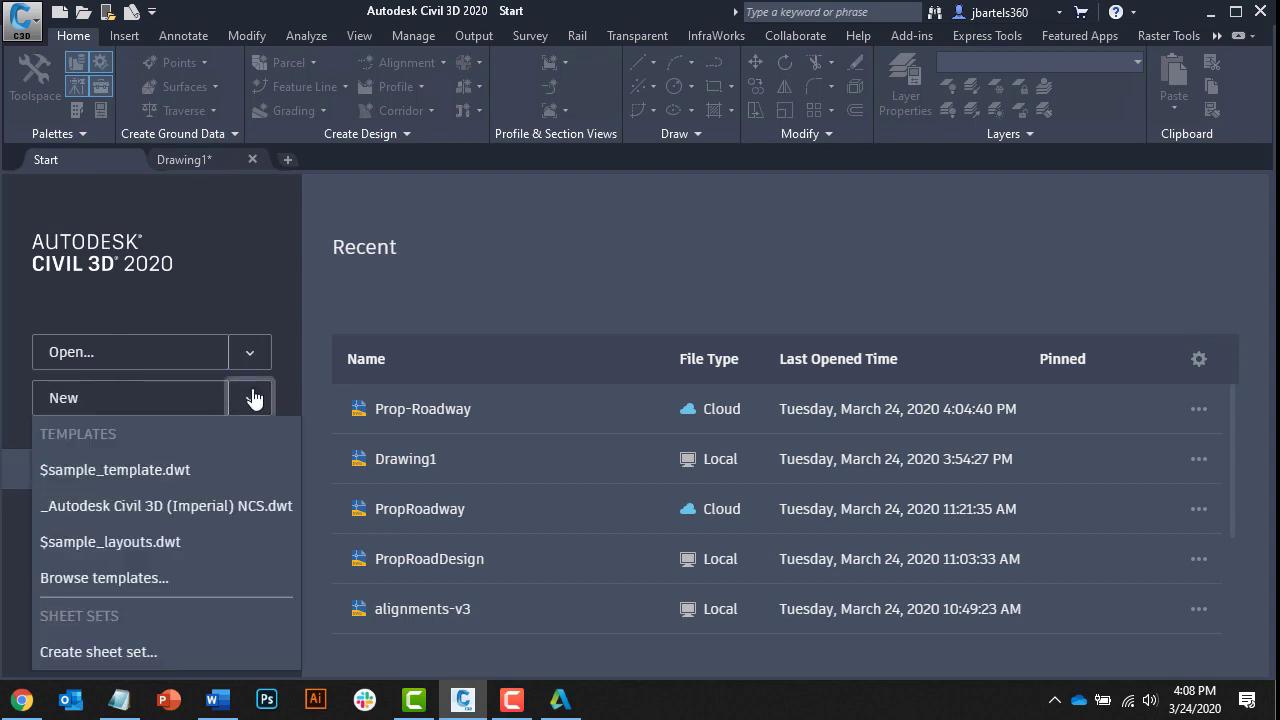
{"action": "left_click", "coordinate": [251, 398]}
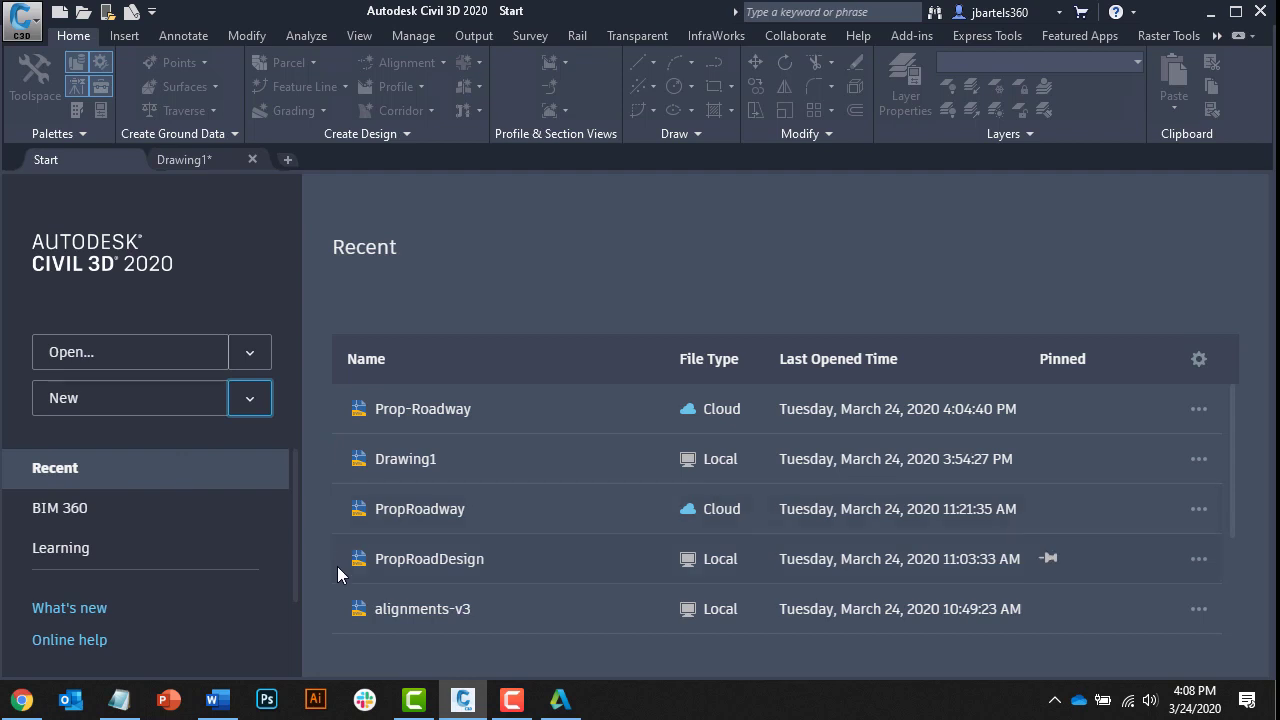
- In BIM 360, switch to the Rte 25 Improvements project and open Project Files > Drawings
{"action": "left_click", "coordinate": [78, 512]}
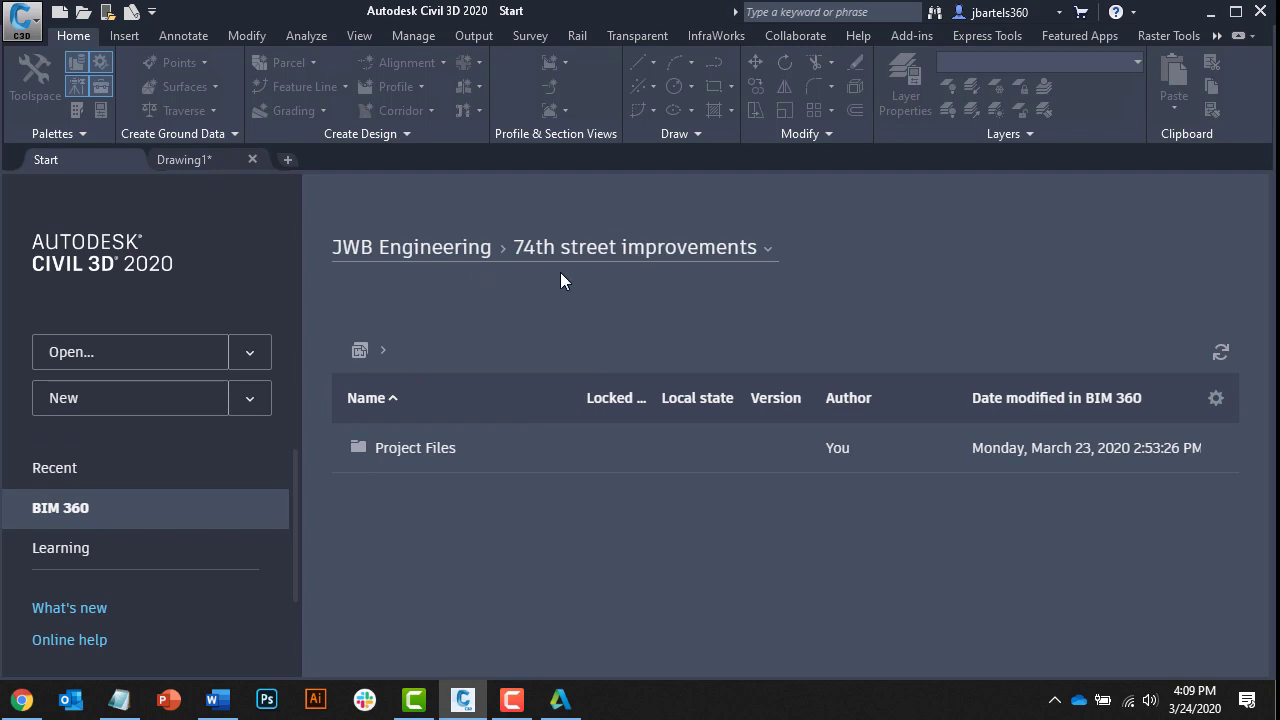
{"action": "left_click", "coordinate": [588, 256]}
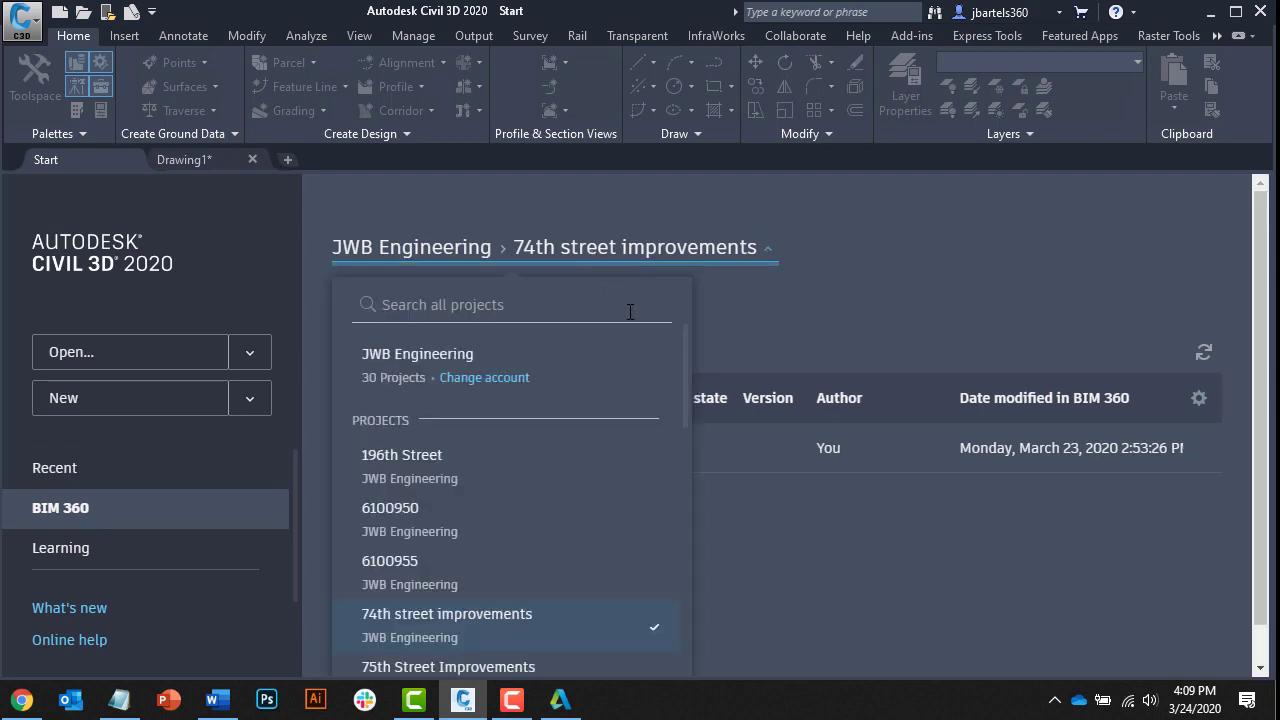
{"action": "mouse_move", "coordinate": [685, 350]}
{"action": "left_mouse_down"}
{"action": "mouse_move", "coordinate": [685, 379]}
{"action": "mouse_move", "coordinate": [685, 338]}
{"action": "left_mouse_up"}
{"action": "type", "text": "rte"}
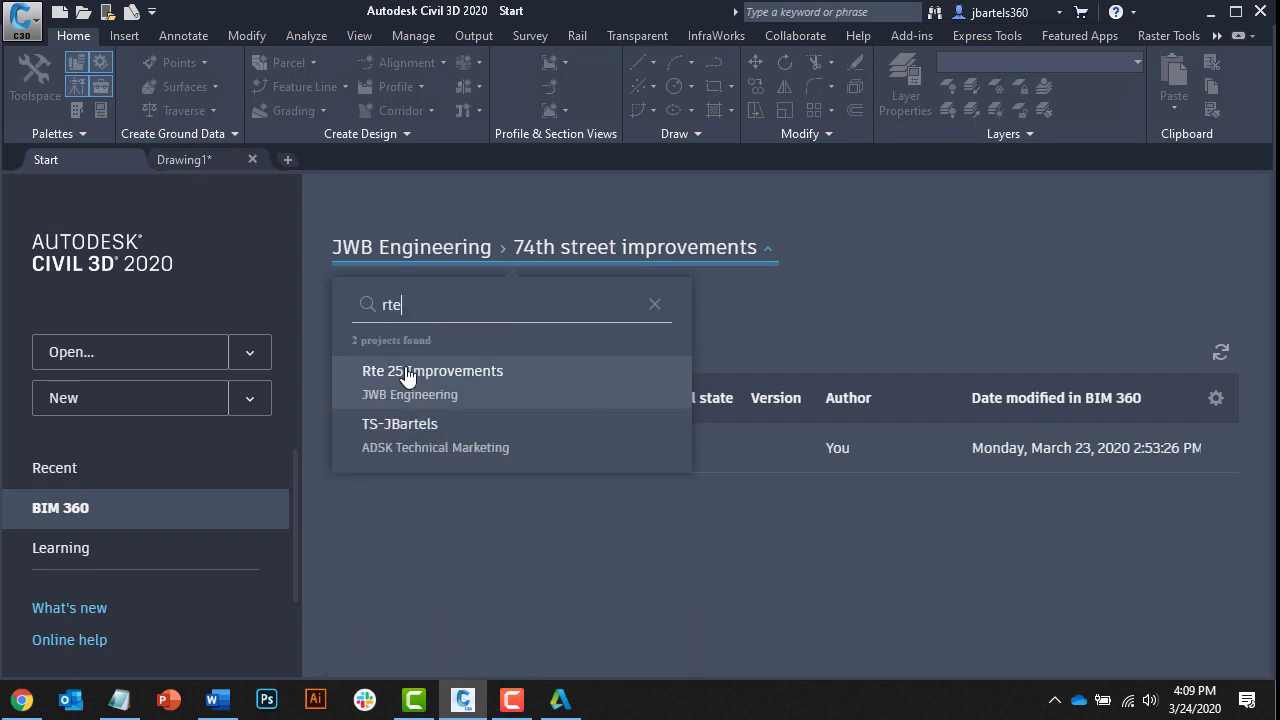
{"action": "left_click", "coordinate": [407, 376]}
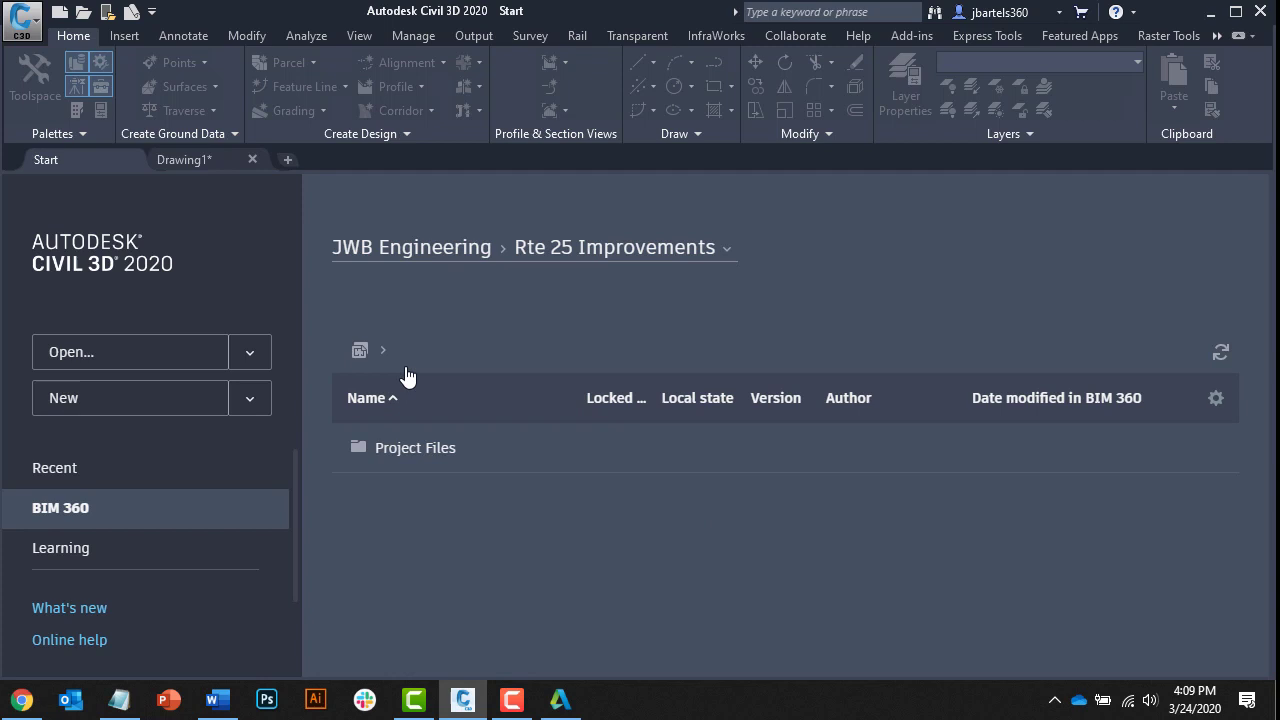
{"action": "left_click", "coordinate": [414, 450]}
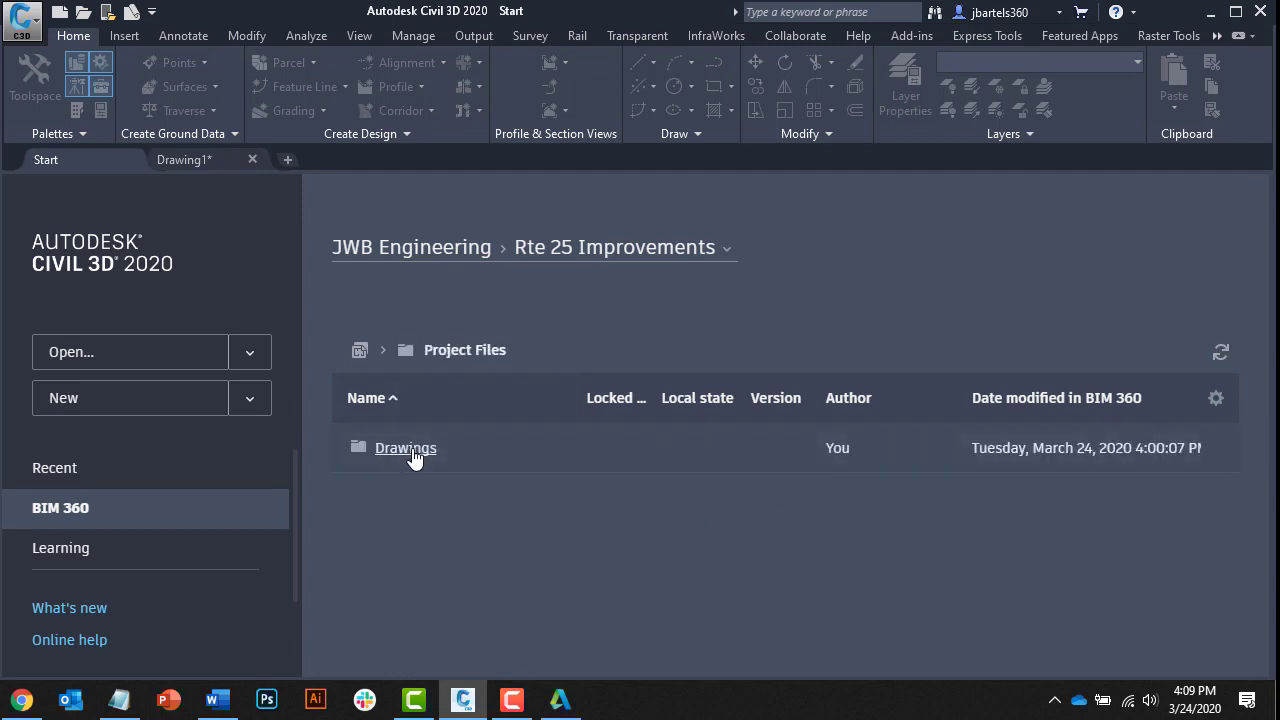
{"action": "left_click", "coordinate": [408, 449]}
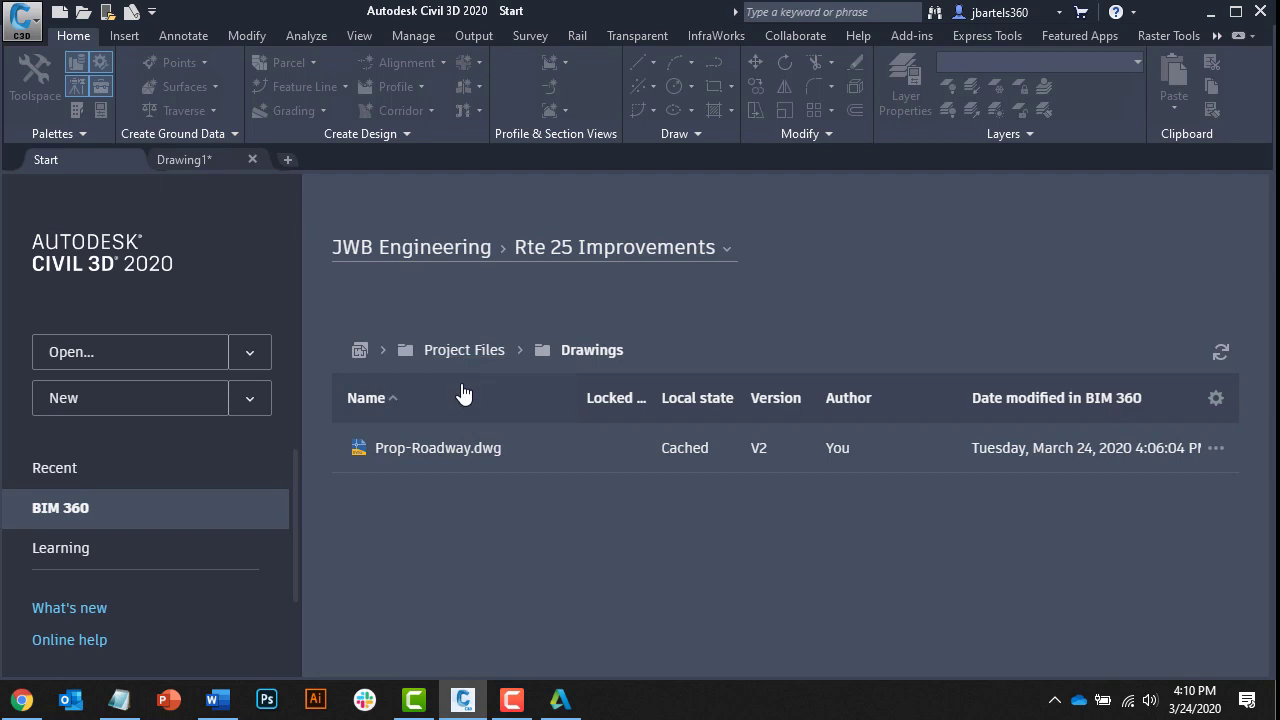
- Open Prop-Roadway.dwg from the BIM 360 Drawings list and zoom to the full road layout
{"action": "left_click", "coordinate": [443, 452]}
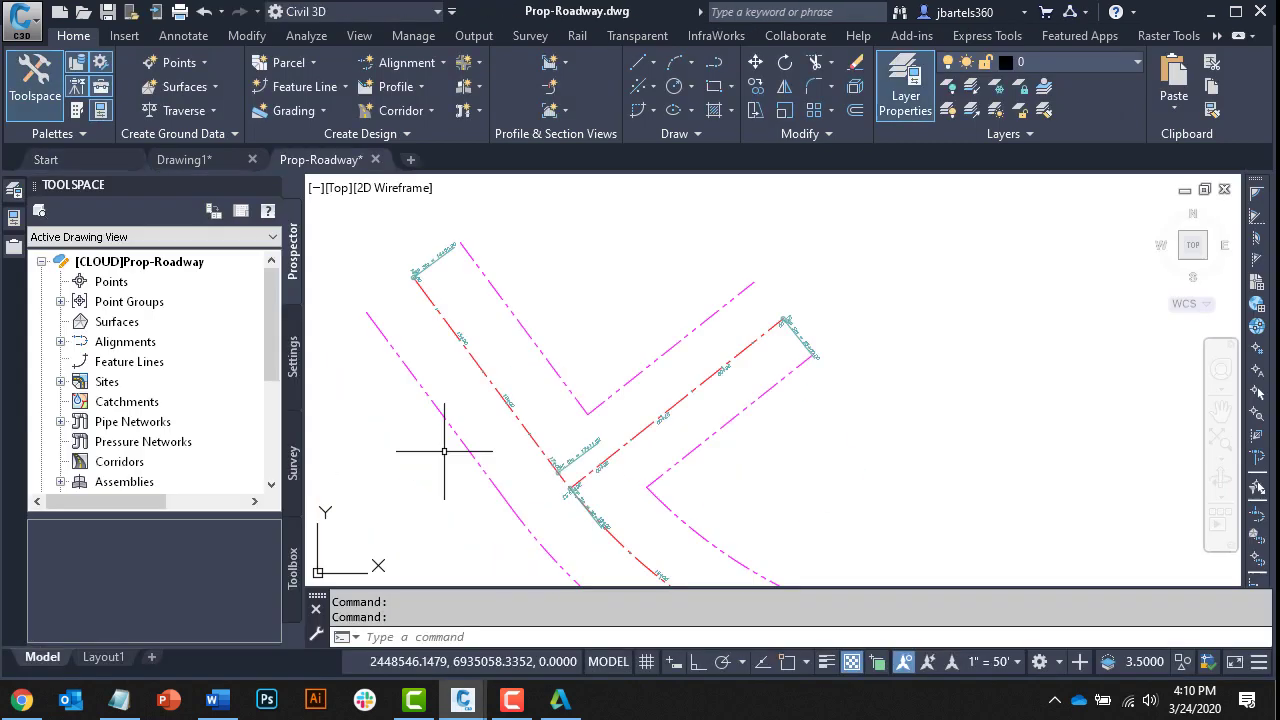
{"action": "scroll", "coordinate": [443, 452], "scroll_direction": "down", "scroll_amount": 5}
{"action": "middle_click_drag", "start_coordinate": [443, 452], "coordinate": [540, 365]}
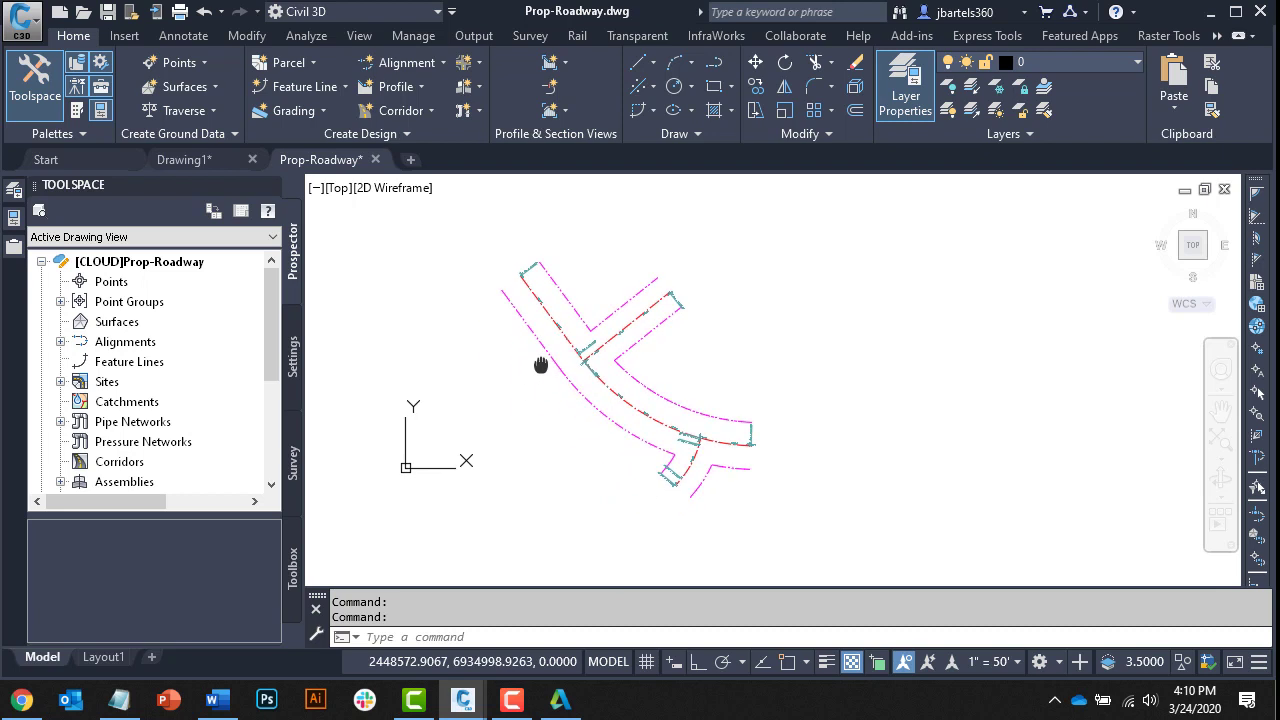
{"action": "middle_click", "coordinate": [540, 365]}
{"action": "middle_click", "coordinate": [540, 365]}
{"action": "key", "text": "Escape"}
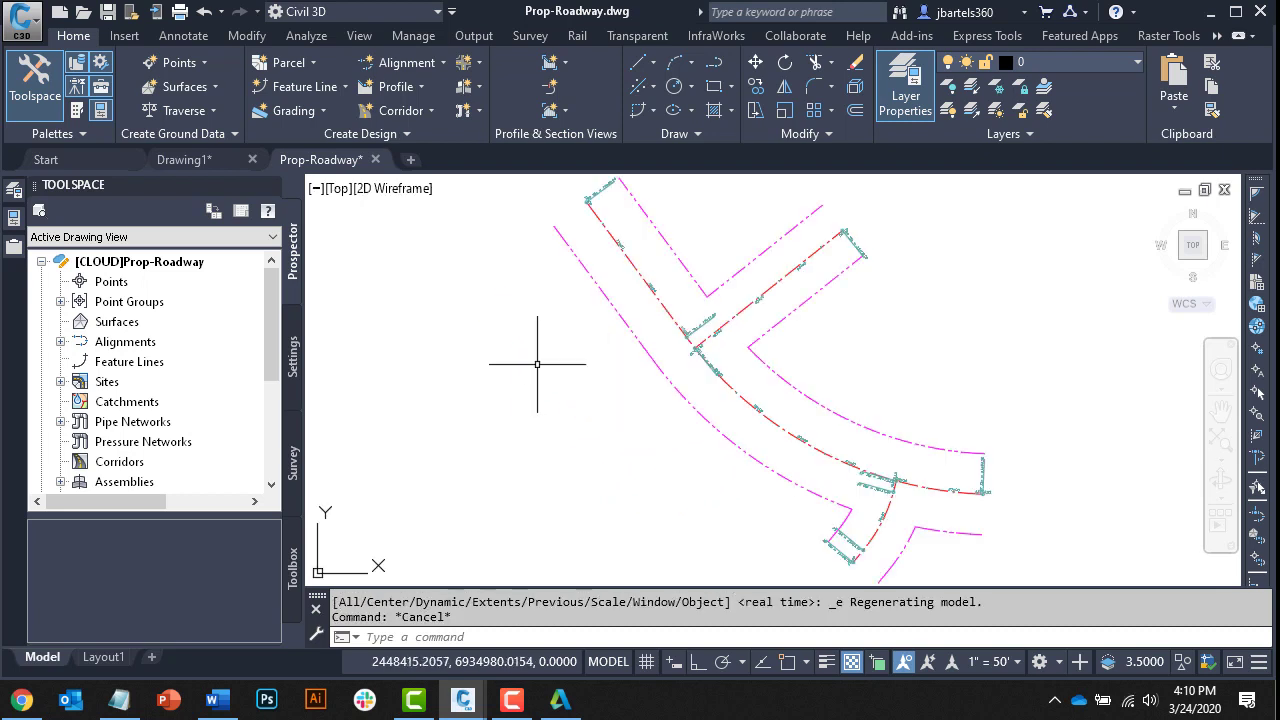
{"action": "key", "text": "Escape"}
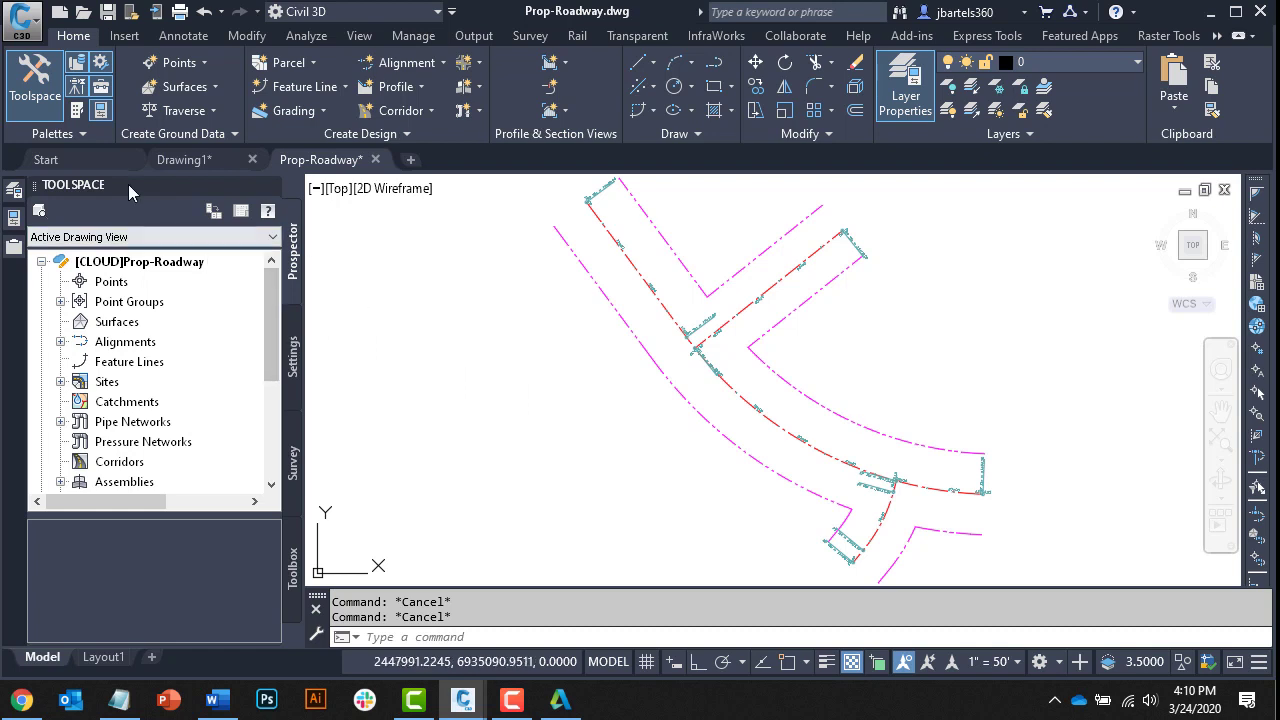
- Go back to the Start tab to see Prop-Roadway.dwg marked locked, Cached, V2
{"action": "left_click", "coordinate": [103, 162]}
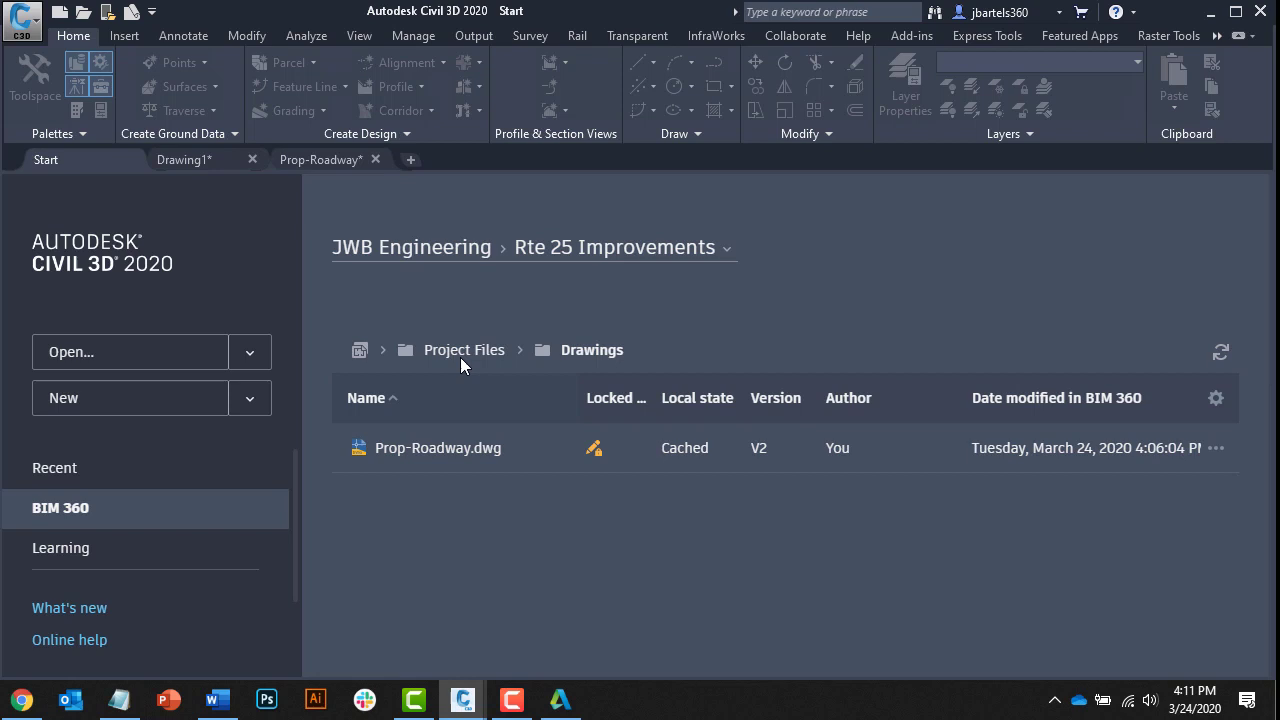
- Bring the Prop-Roadway drawing to the front and check the State Rte 25 and Willow Lane alignment info
{"action": "left_click", "coordinate": [340, 160]}
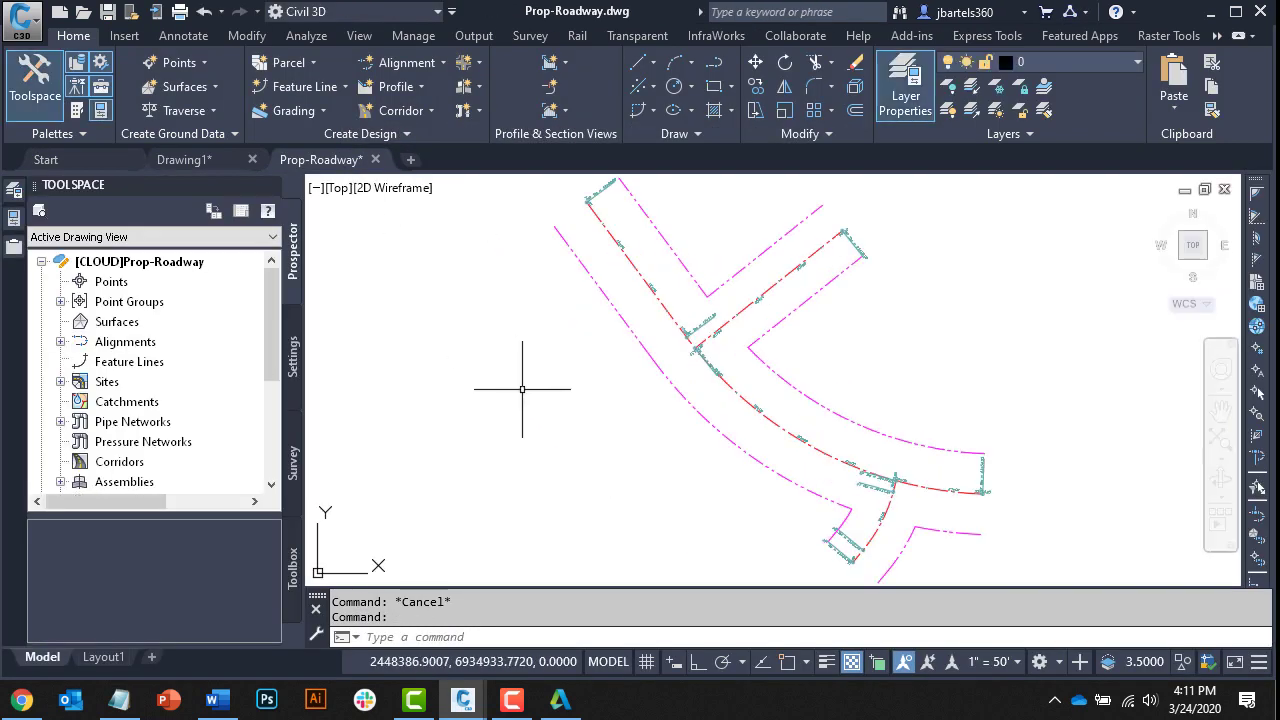
{"action": "mouse_move", "coordinate": [664, 310]}
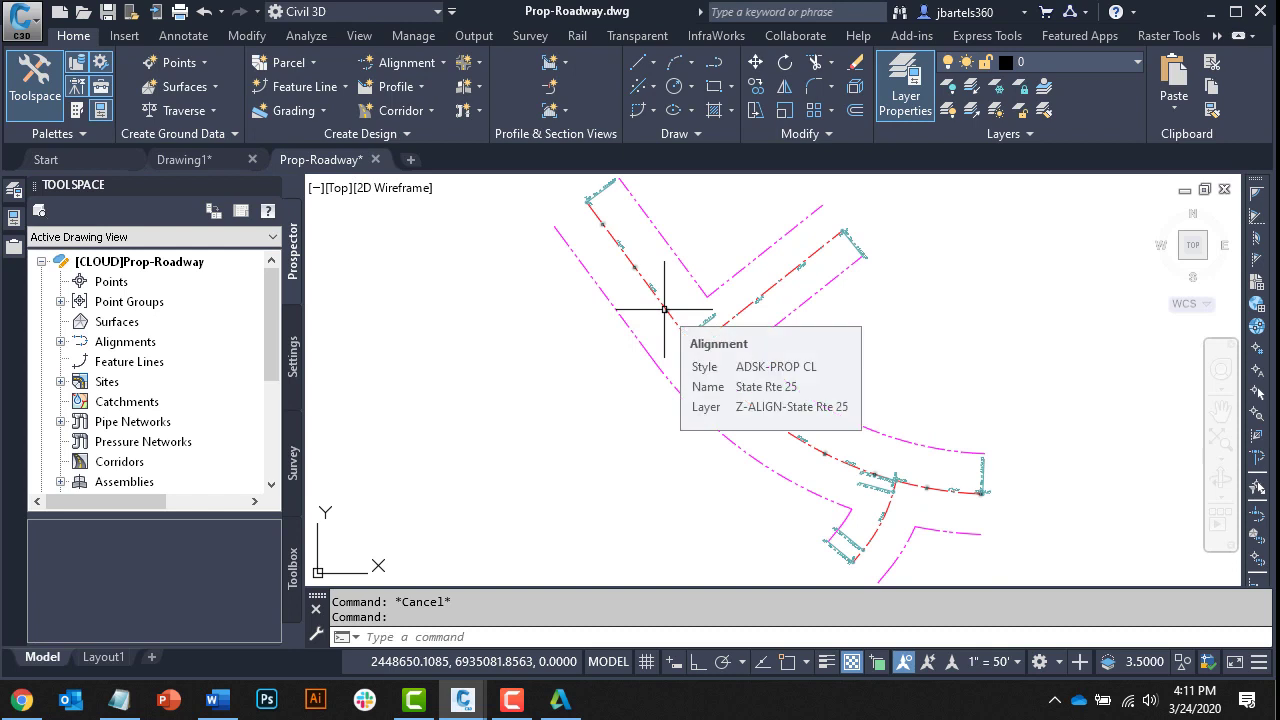
{"action": "mouse_move", "coordinate": [741, 309]}
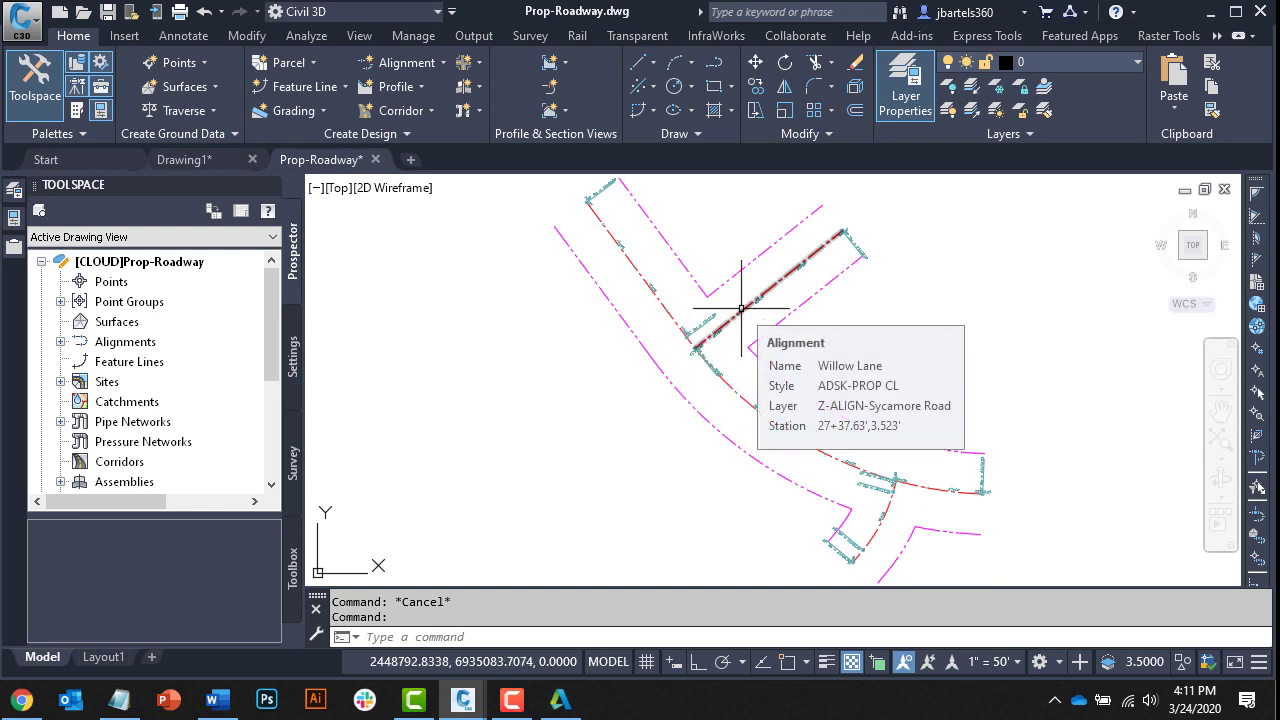